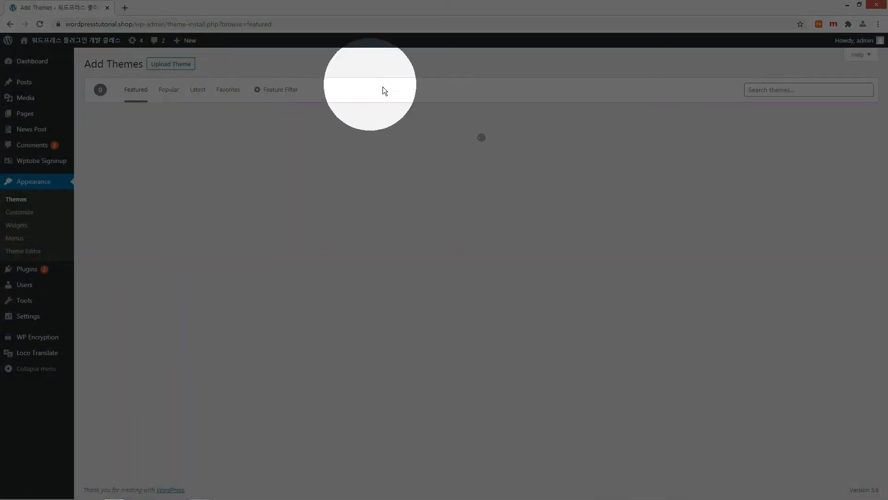
- Find Astra in the theme directory, install it, and activate it as the site theme
click(767, 92)
text(astra)
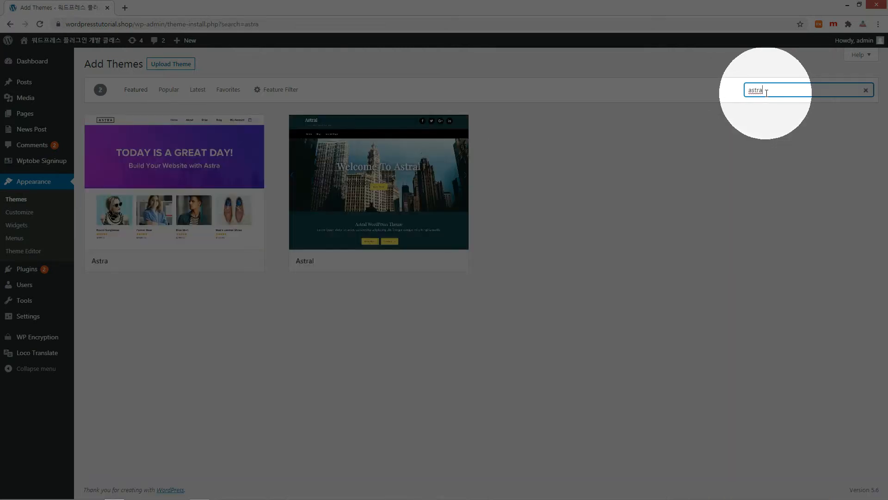
click(206, 263)
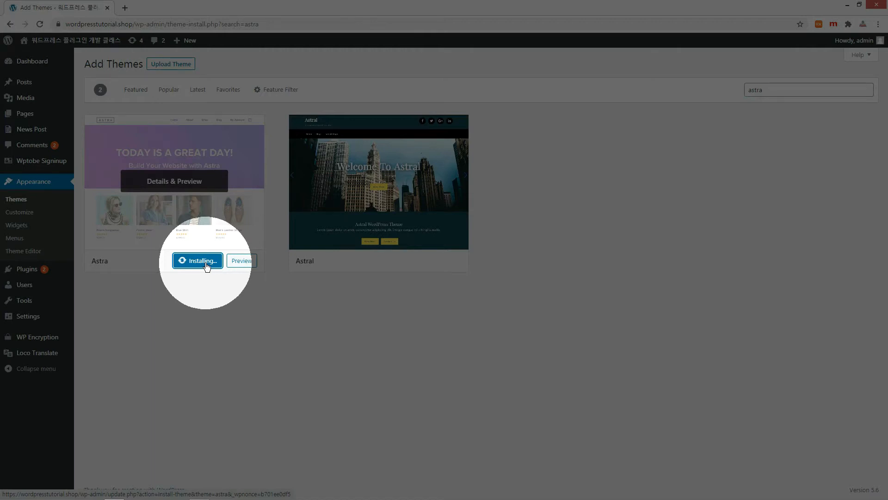
click(206, 262)
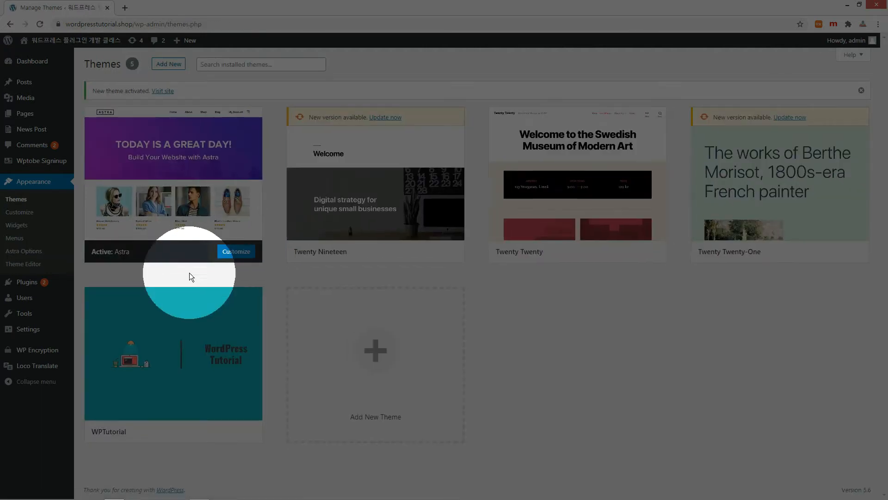
mouse_move(24, 285)
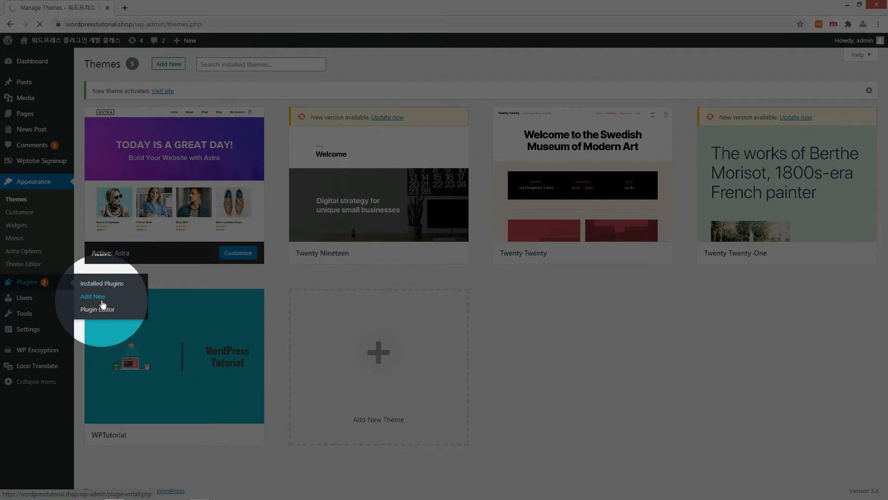
- Install and activate 'Starter template' from plugin search, then activate Elementor Website Builder
click(773, 91)
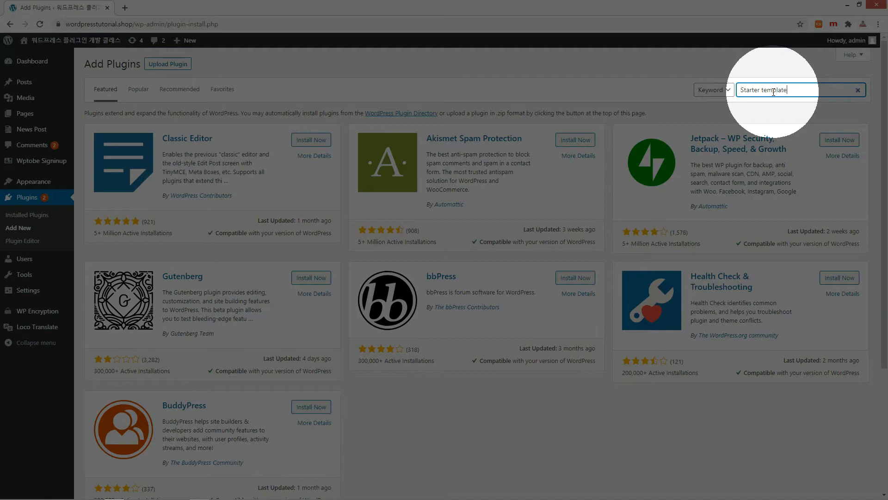
text(Starter template)
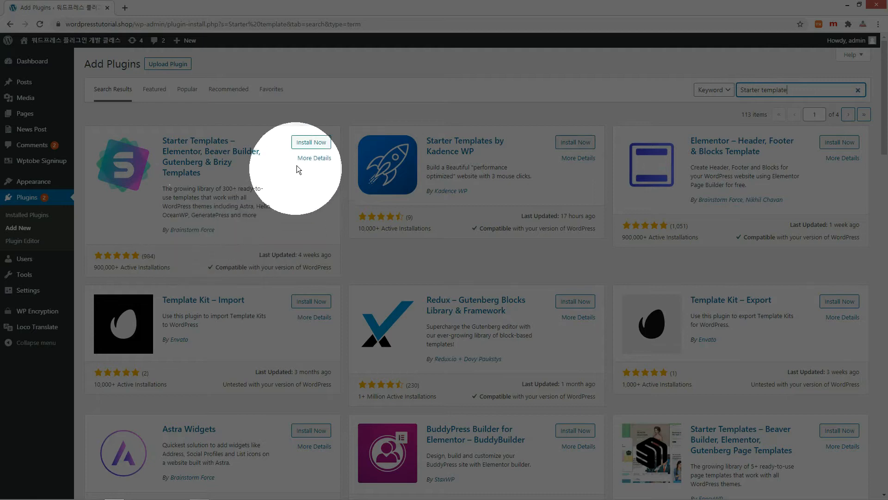
click(315, 143)
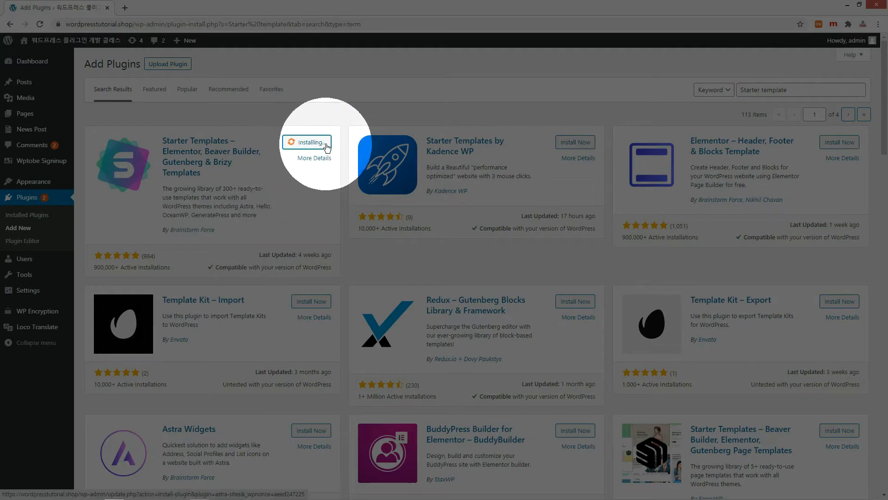
click(326, 146)
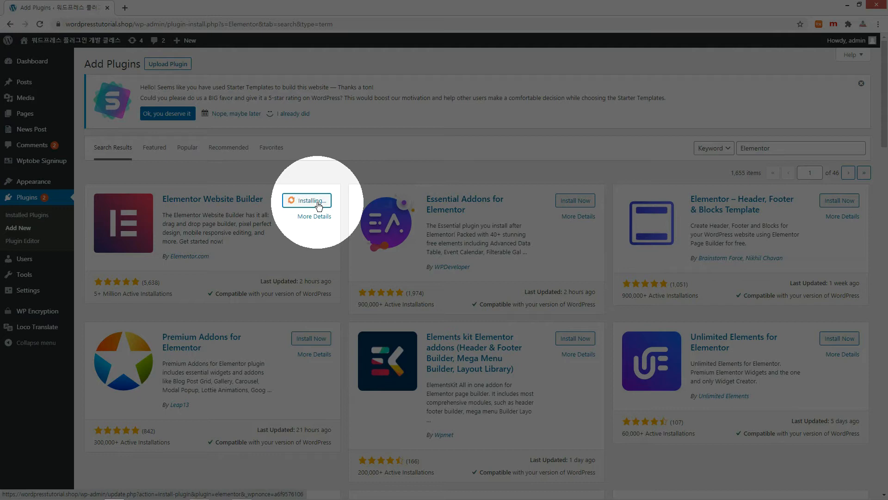
click(317, 201)
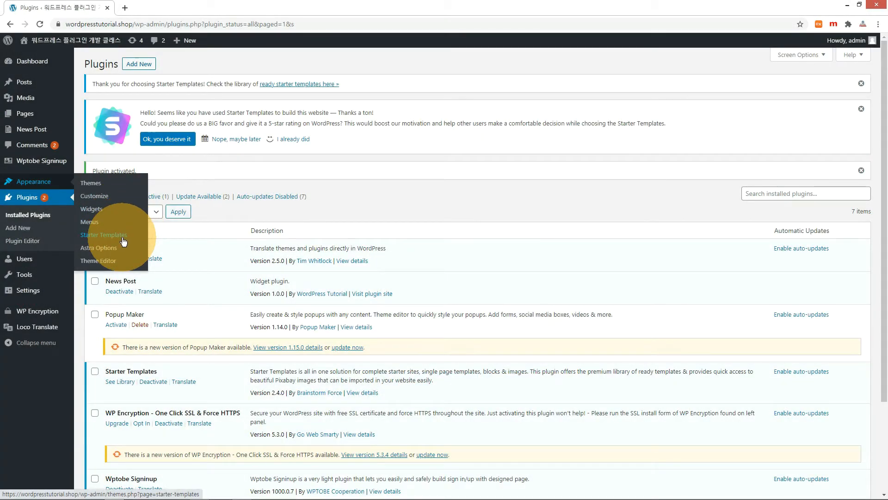
- Open the Starter Templates library with Elementor as builder, filtered to free Business templates
click(123, 241)
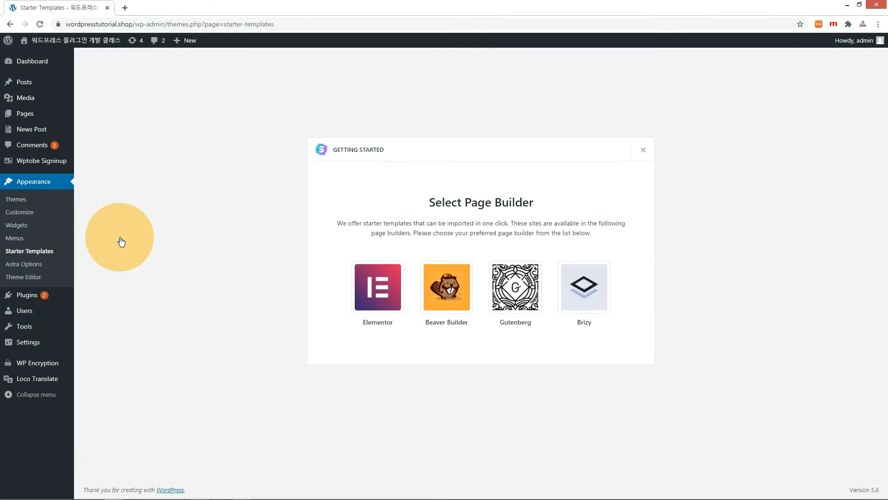
click(376, 303)
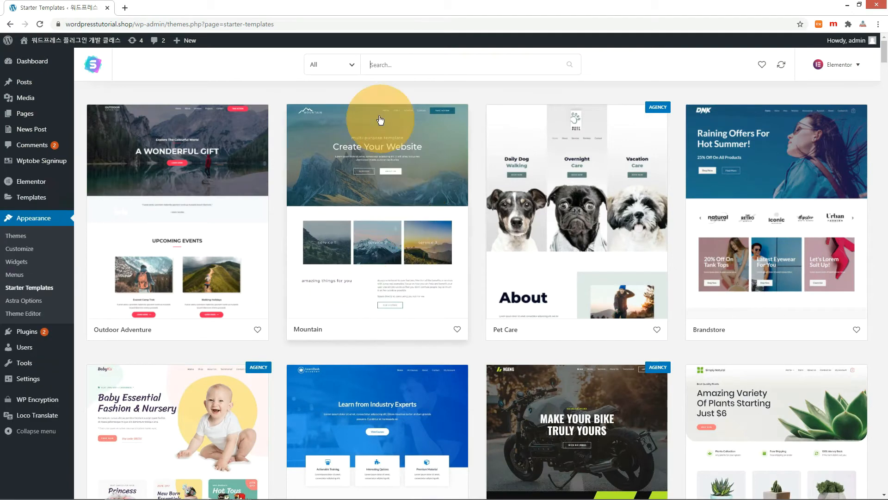
click(355, 64)
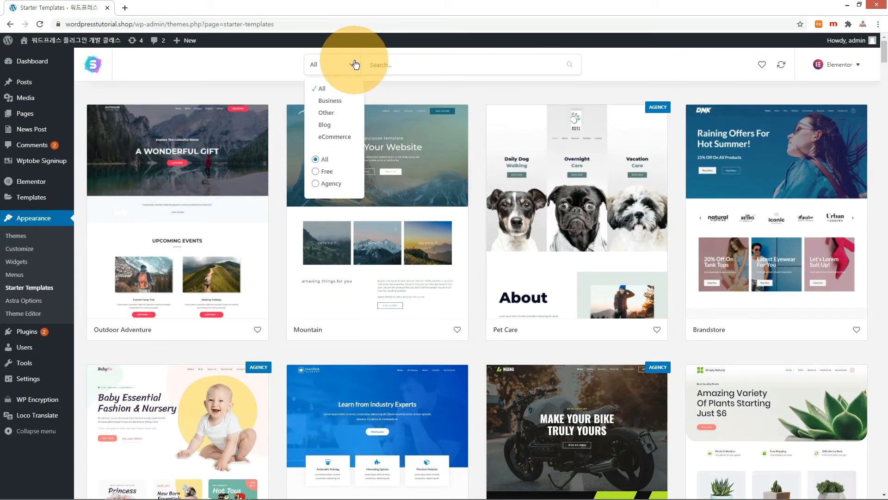
click(320, 100)
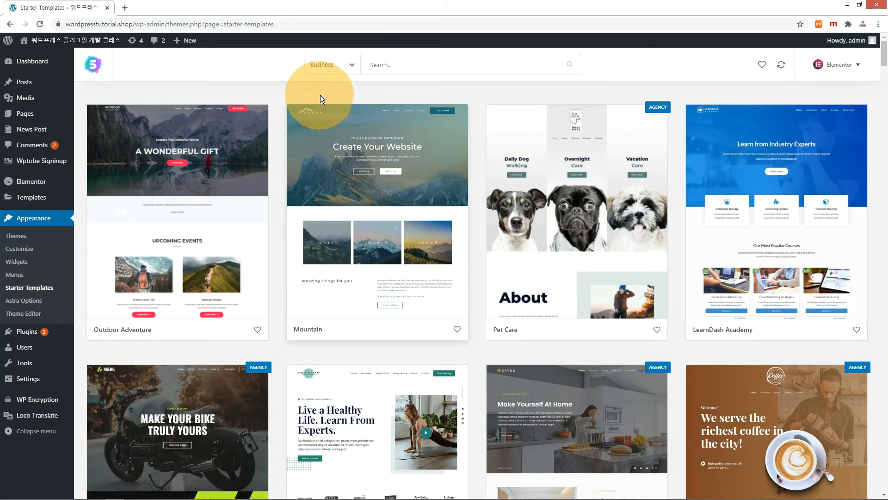
click(333, 70)
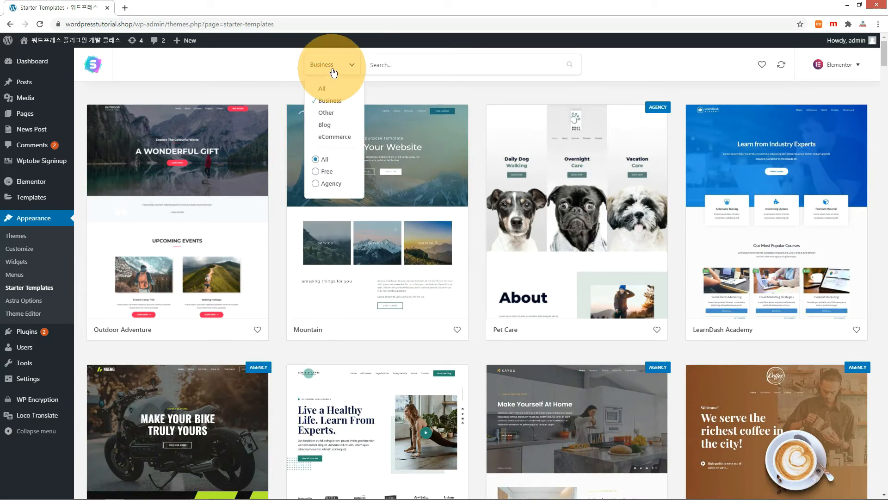
click(318, 171)
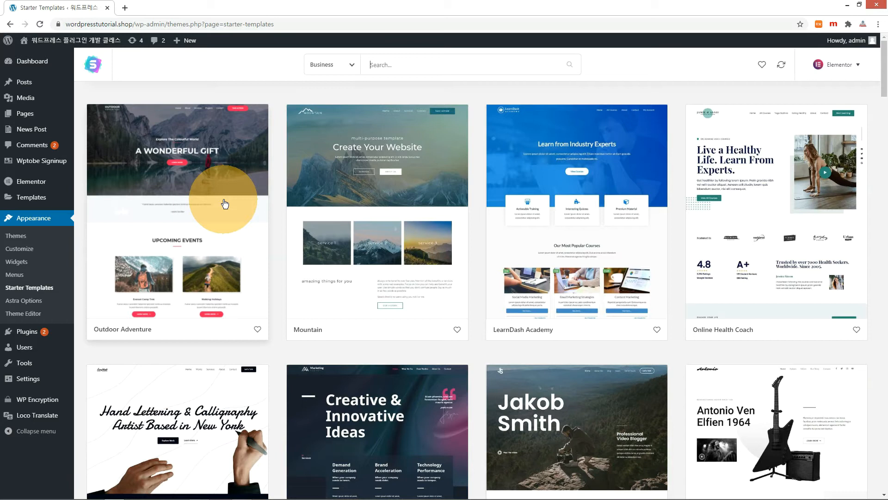
- Scroll the template list and open the BBQ Restaurant template's details
scroll(225, 204, down, 20)
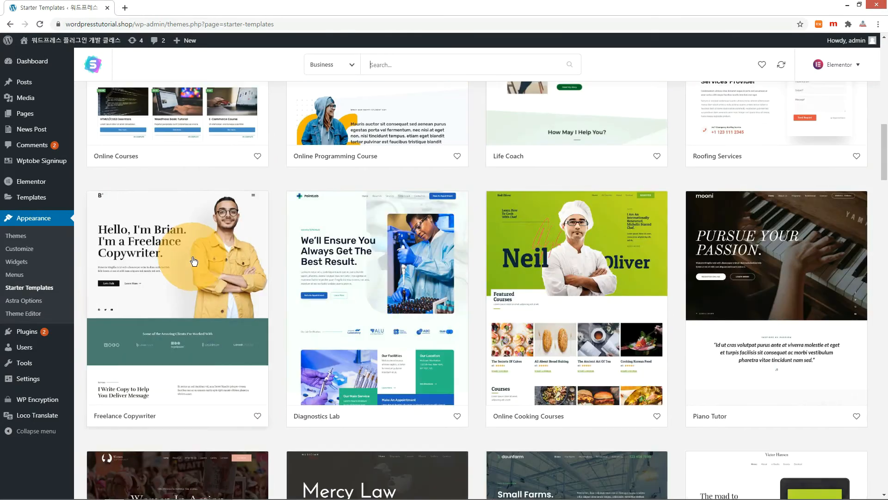
scroll(194, 262, down, 6)
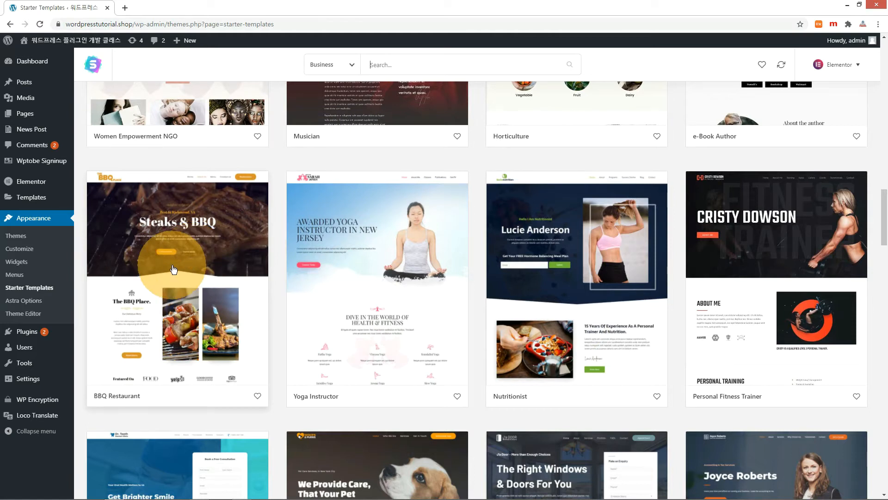
click(173, 269)
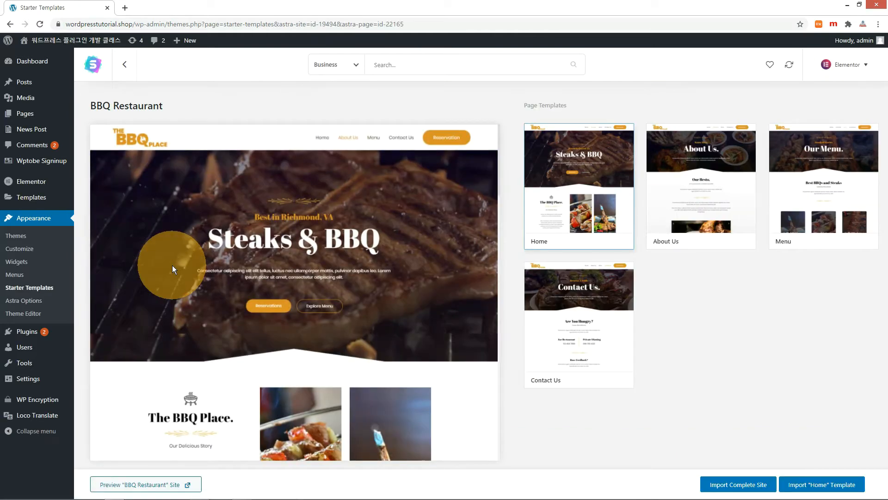
- Import the complete BBQ Restaurant site and view the new Steaks & BBQ homepage
click(747, 491)
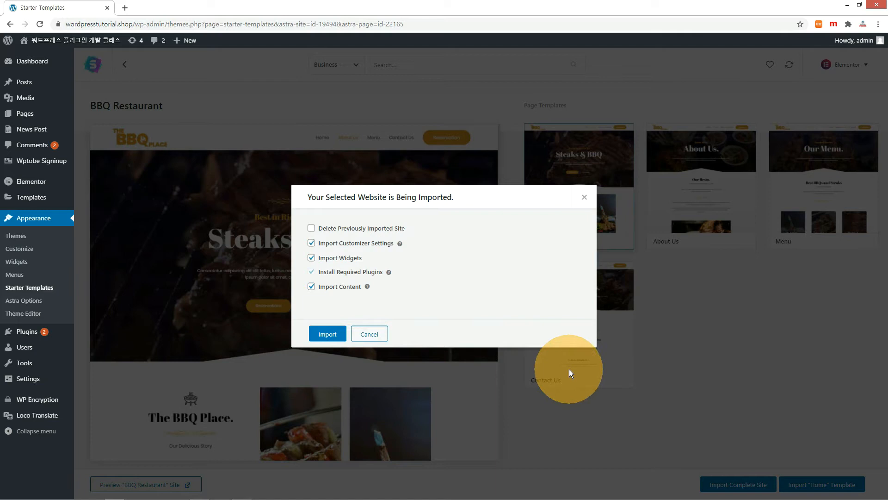
click(329, 334)
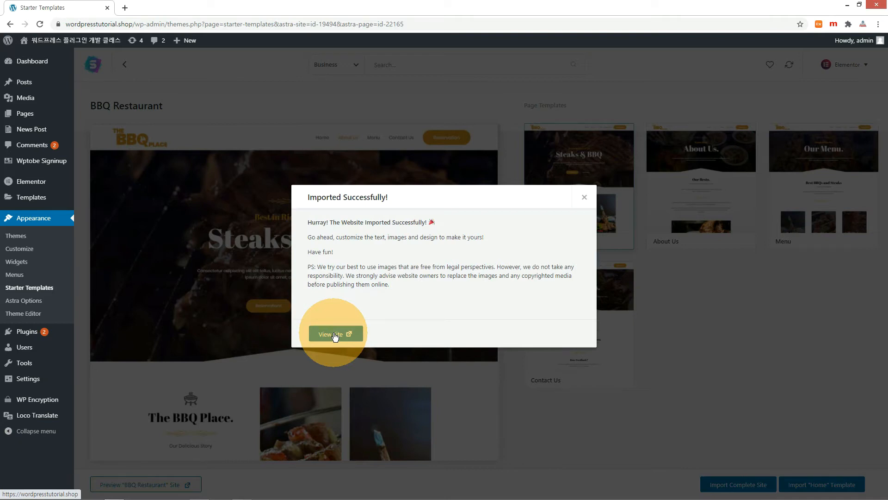
click(335, 334)
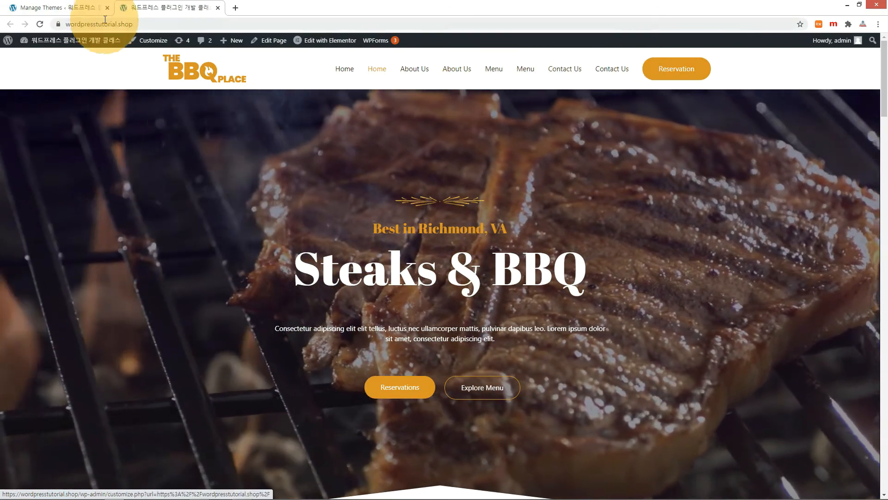
- In the admin's All Pages list, quick-edit the Home pages to compare their slugs, like home-2
click(70, 7)
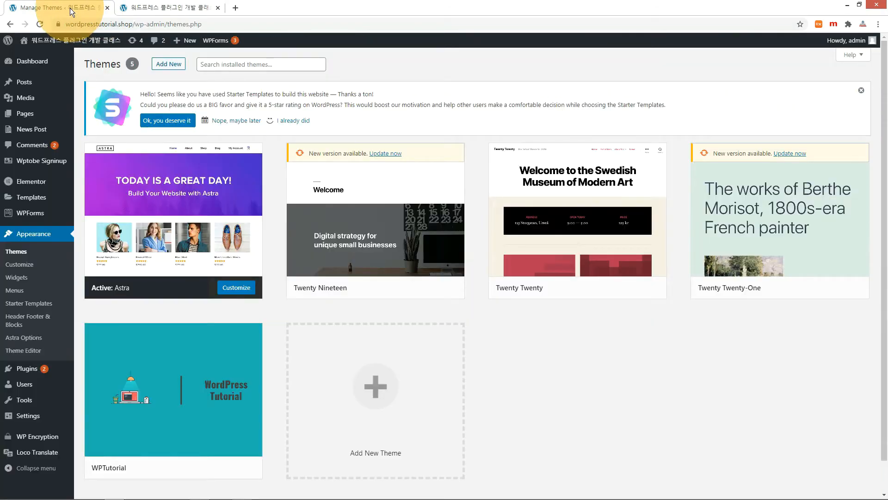
click(29, 116)
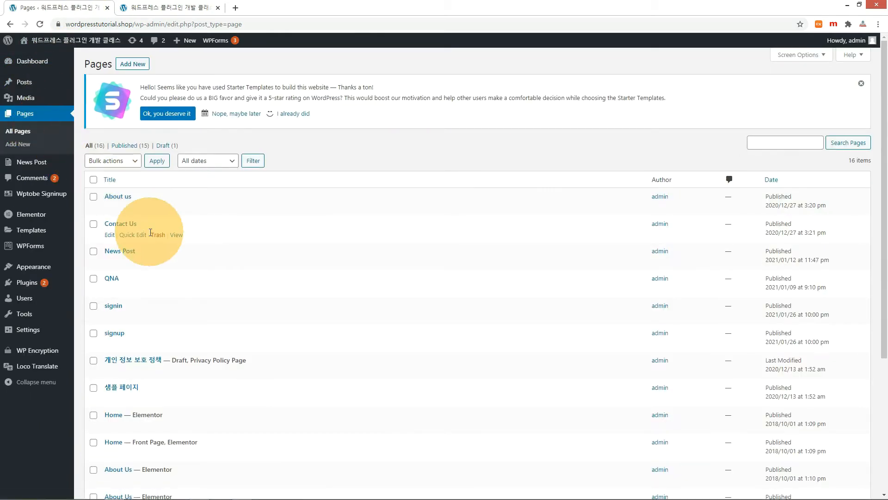
scroll(177, 239, down, 2)
scroll(178, 238, down, 2)
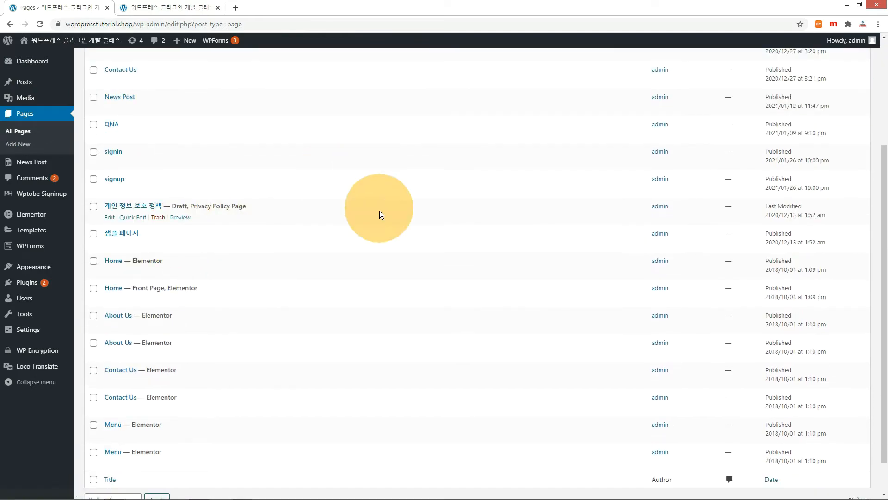
click(128, 275)
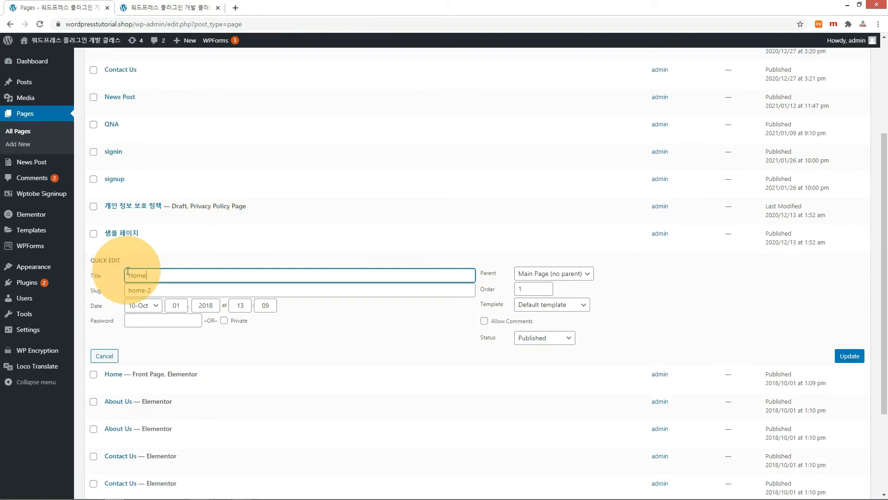
click(114, 292)
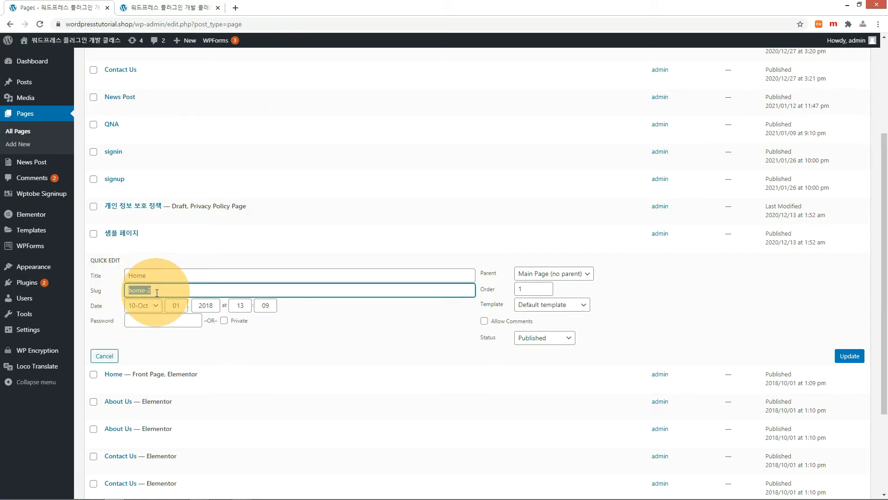
click(131, 386)
click(121, 319)
click(123, 272)
click(105, 356)
- Trash the duplicate Home, About Us, Contact Us and Menu Elementor pages, then return to the site tab
click(158, 272)
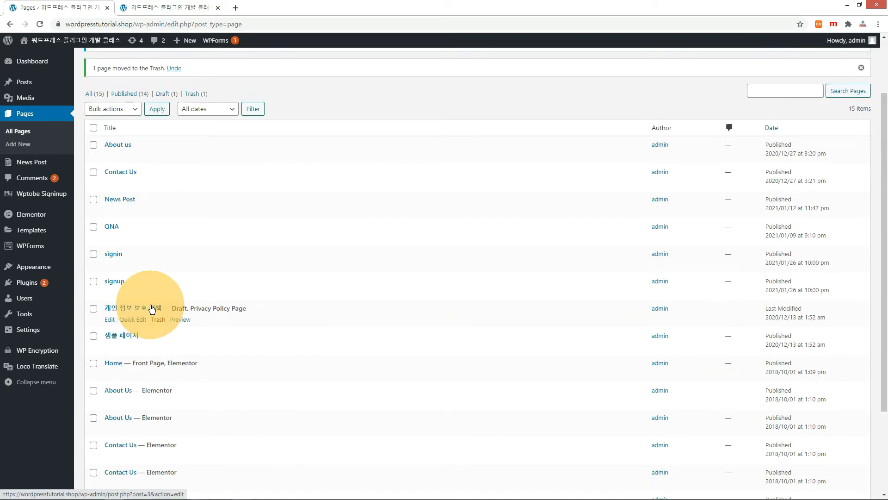
scroll(119, 301, down, 2)
click(133, 324)
click(105, 408)
click(133, 351)
click(107, 420)
scroll(100, 474, up, 1)
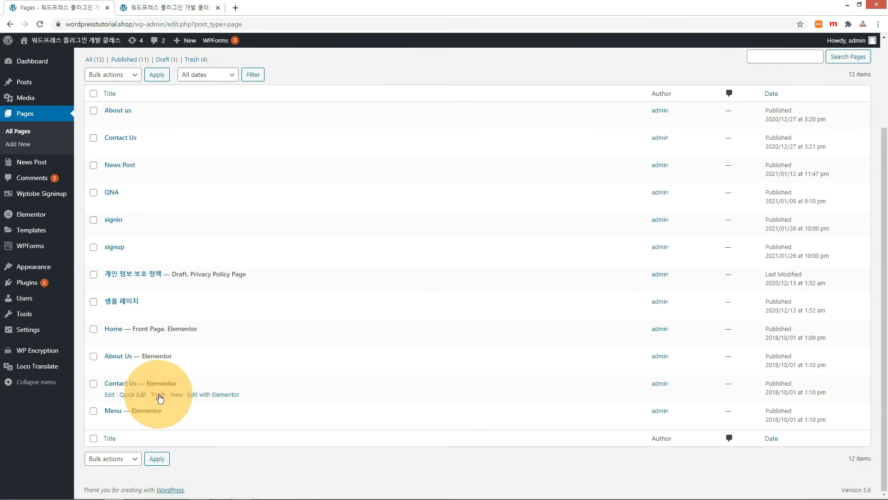
click(162, 10)
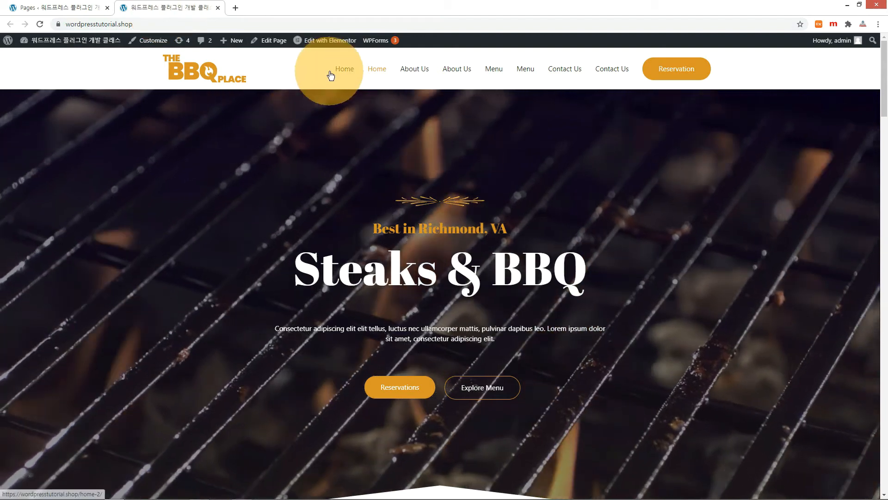
- Reload the homepage, then scroll through the live About Us and Menu pages
click(339, 75)
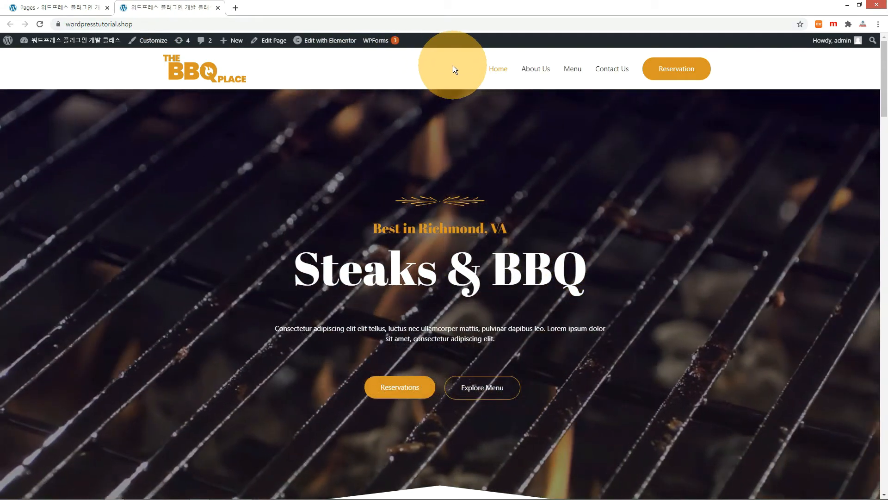
click(537, 70)
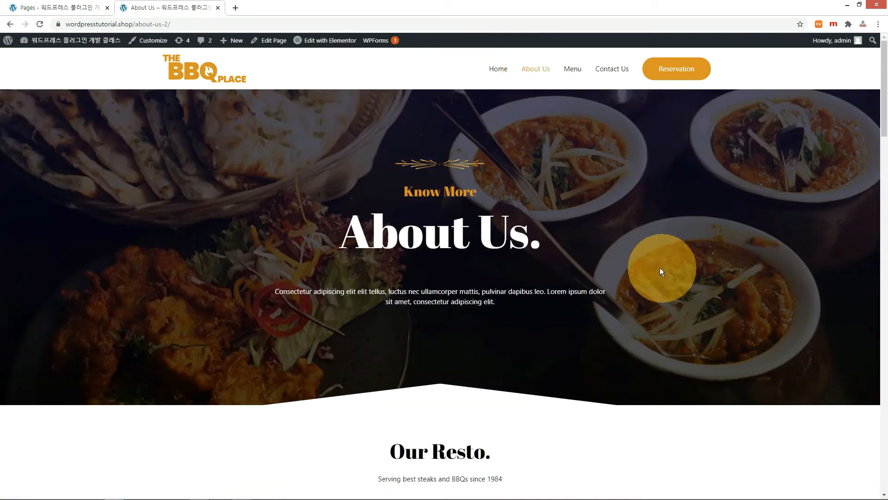
scroll(593, 237, down, 5)
scroll(601, 222, down, 20)
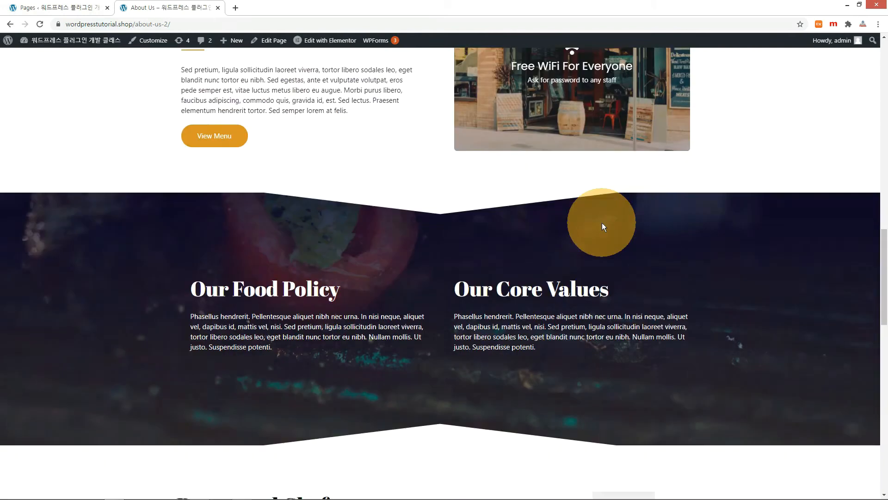
scroll(601, 224, up, 20)
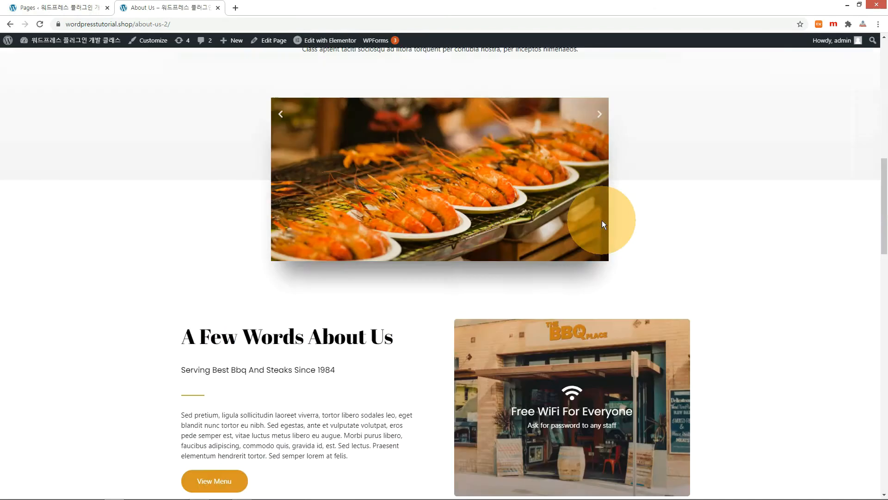
click(572, 68)
scroll(717, 223, down, 15)
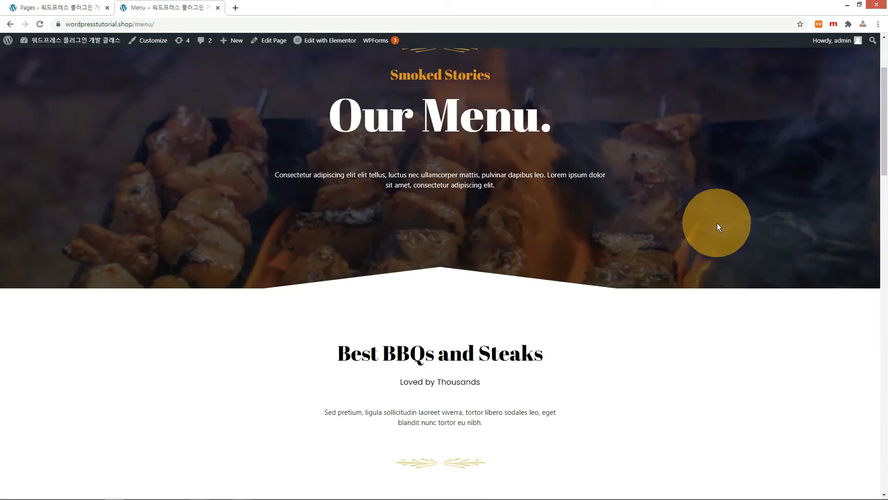
scroll(762, 267, down, 15)
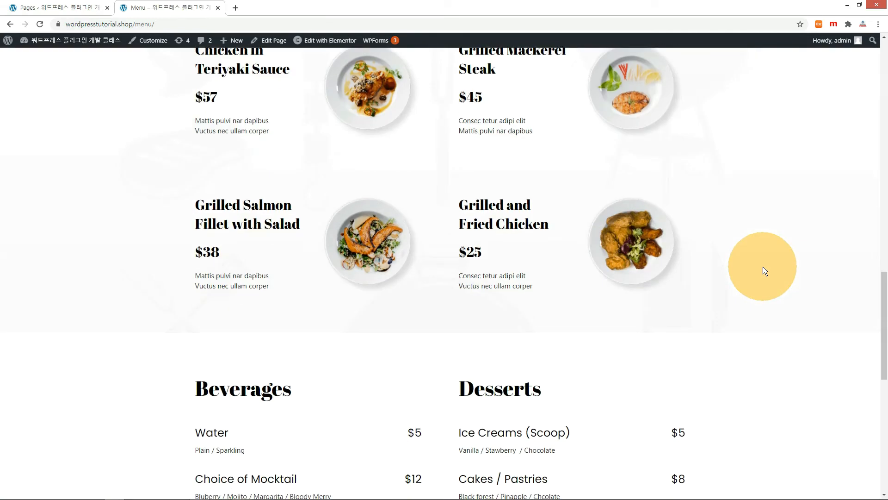
scroll(763, 267, up, 20)
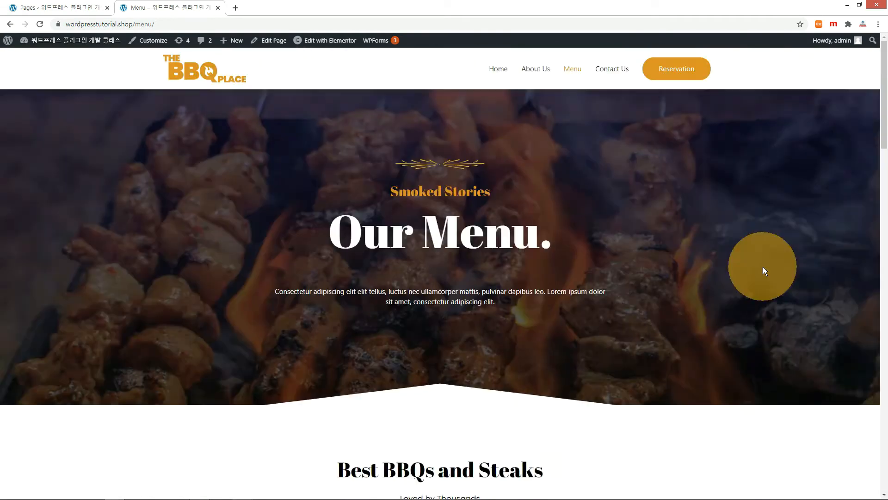
- Scroll through the Contact Us page and follow its Reservation link
click(620, 79)
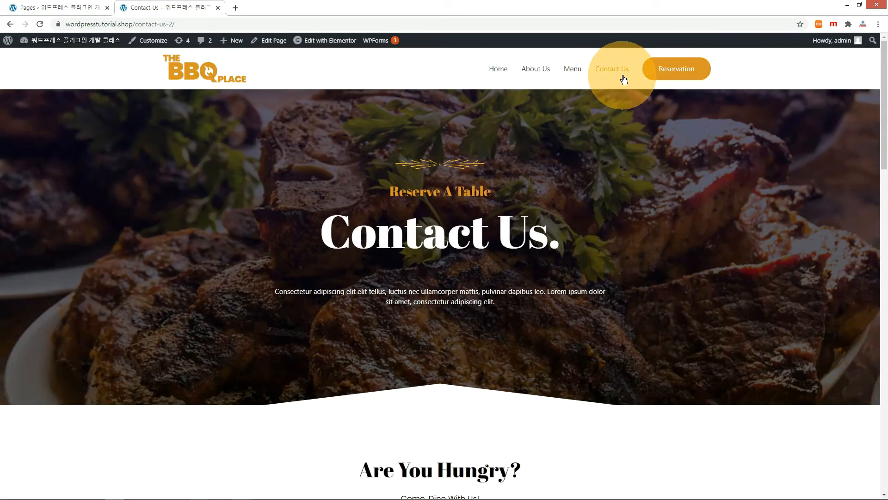
scroll(699, 240, down, 20)
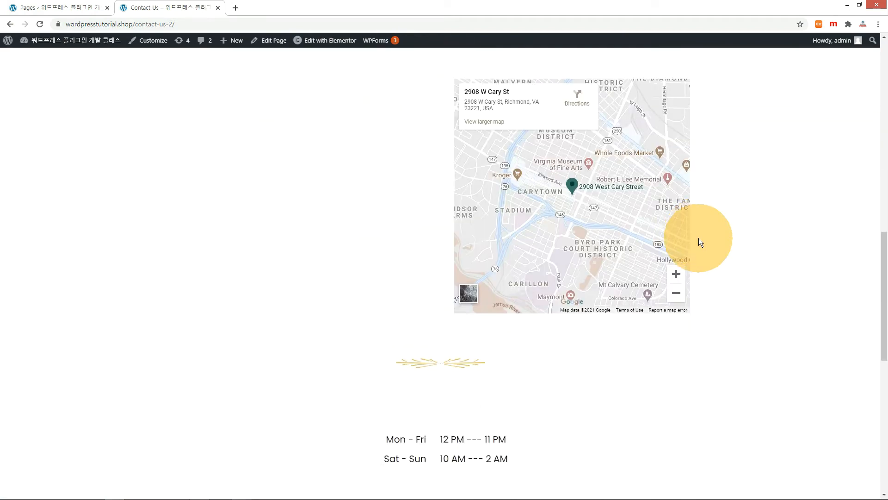
scroll(699, 237, down, 5)
scroll(698, 238, up, 15)
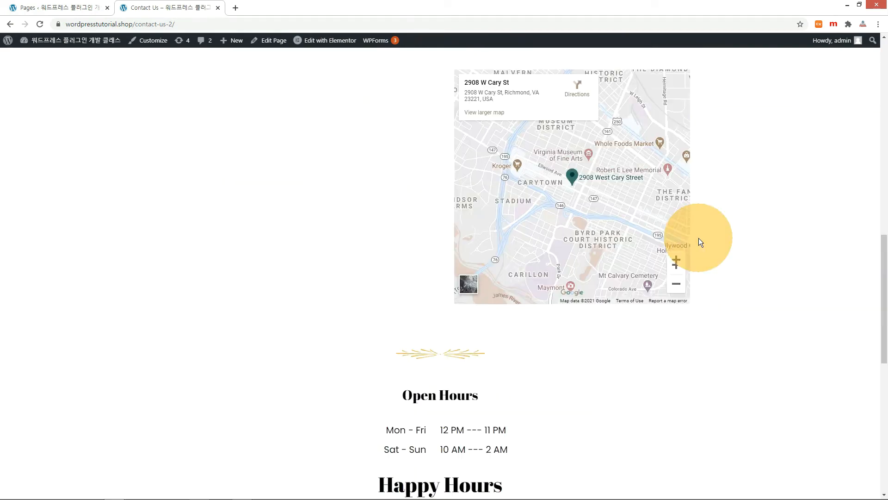
scroll(699, 238, up, 5)
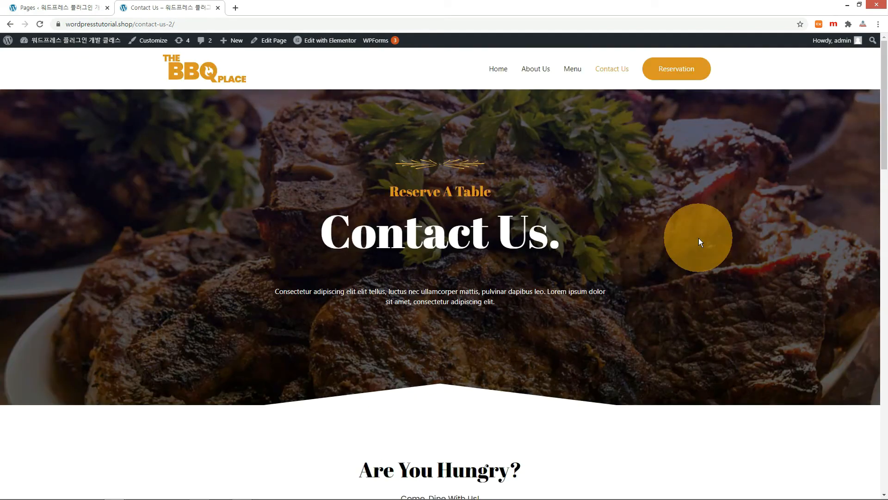
click(685, 76)
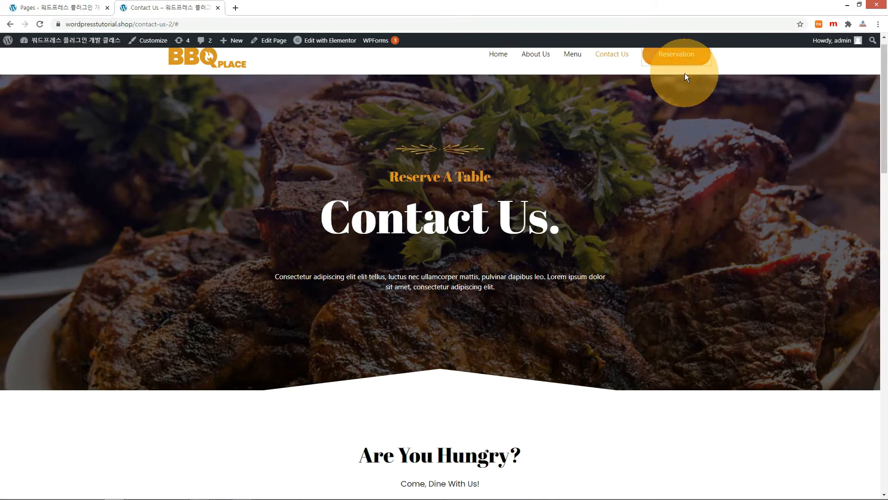
scroll(685, 73, up, 1)
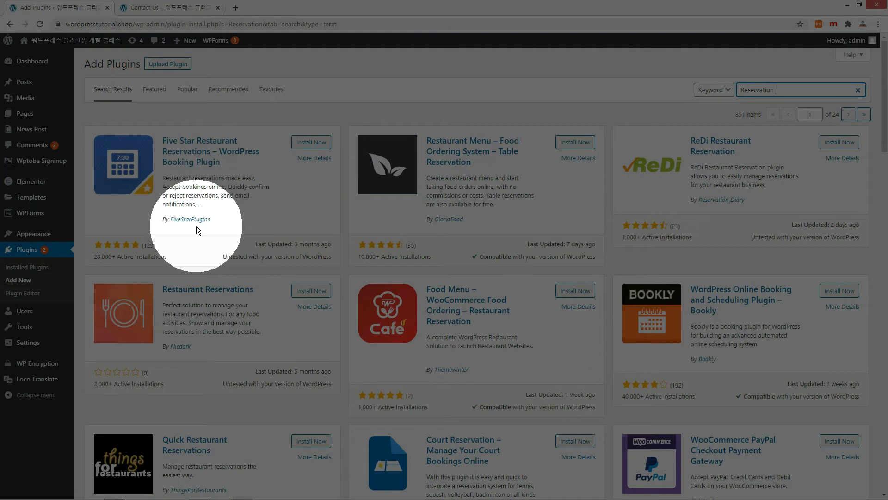
- Install Five Star Restaurant Reservations from the 'Reservation' plugin search results
click(320, 143)
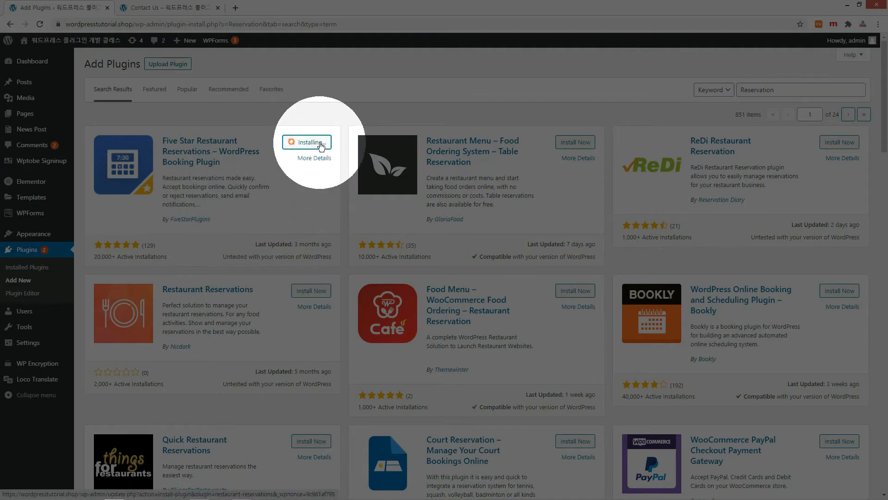
- Activate the reservations plugin and skip its reservations-page and booking-schedule setup steps
click(320, 143)
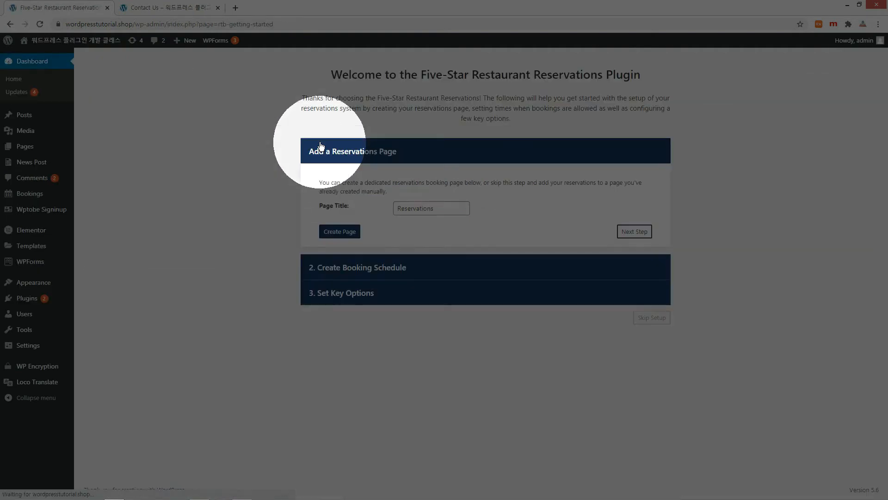
click(635, 232)
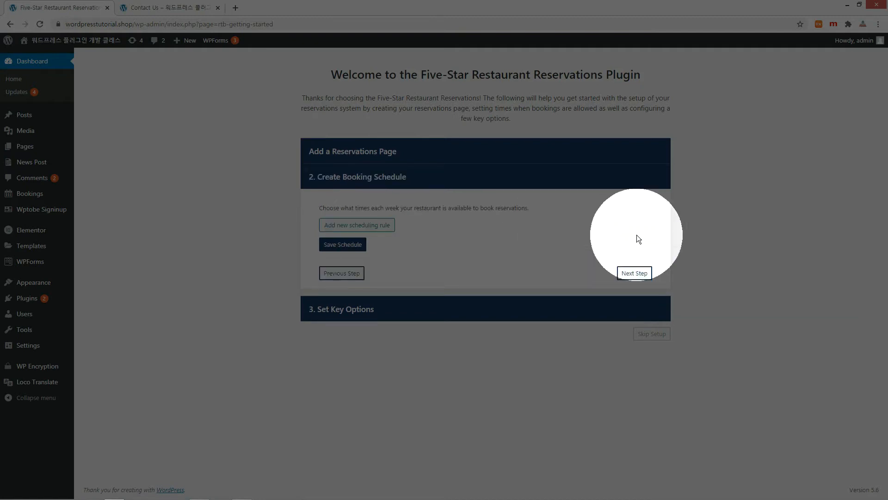
click(637, 274)
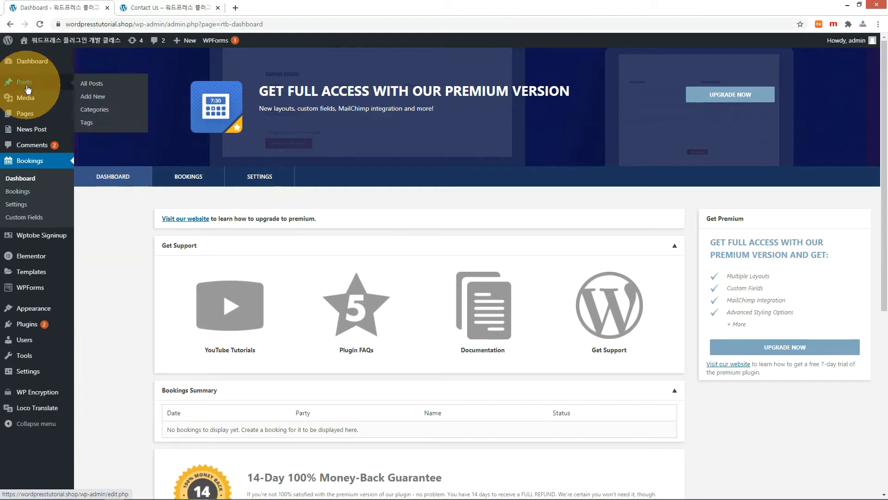
mouse_move(24, 113)
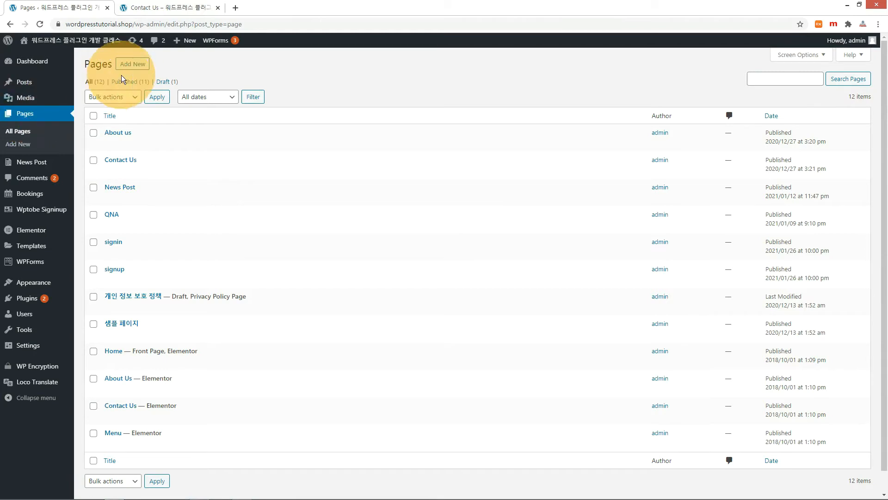
- Publish a new empty page titled 'Booking' and return to the Pages list
click(130, 66)
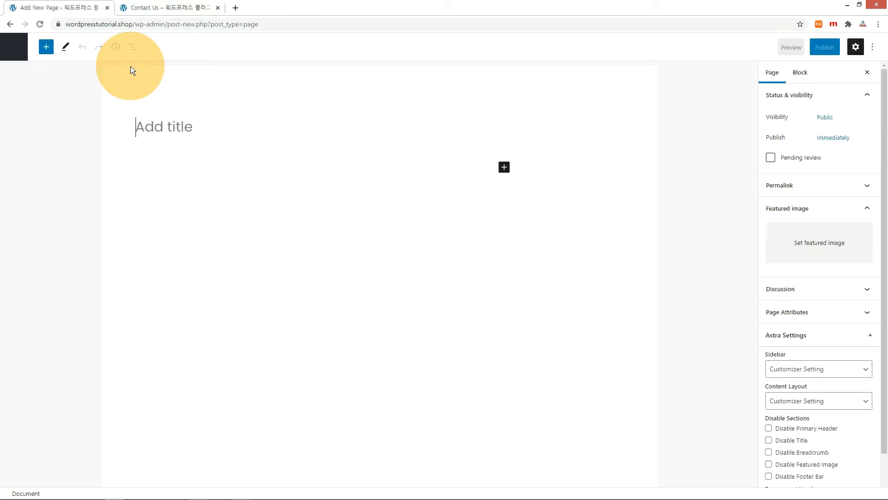
text(Booking)
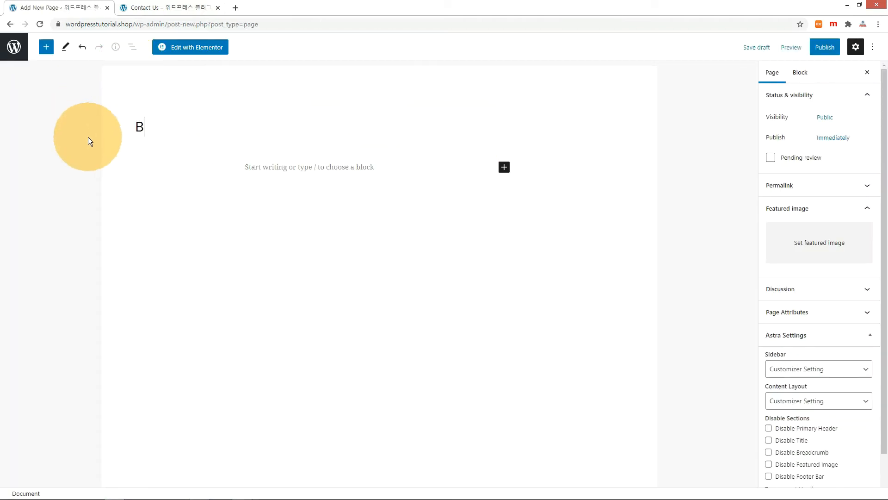
click(825, 47)
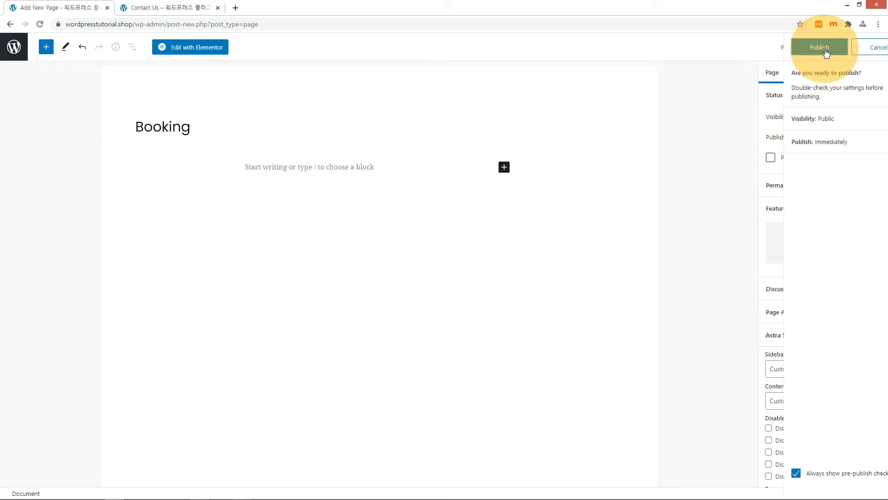
click(793, 45)
click(10, 46)
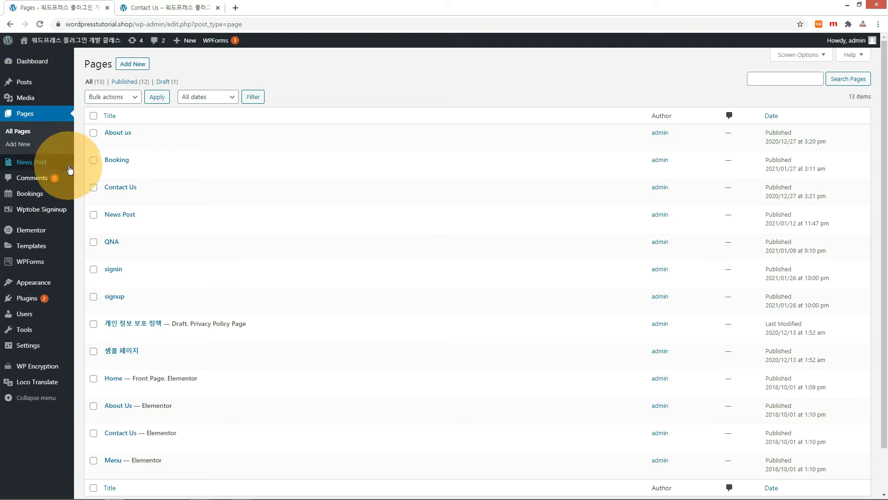
- Add the Booking page to Main Menu, save it, and reload the live site's Contact Us page
mouse_move(60, 290)
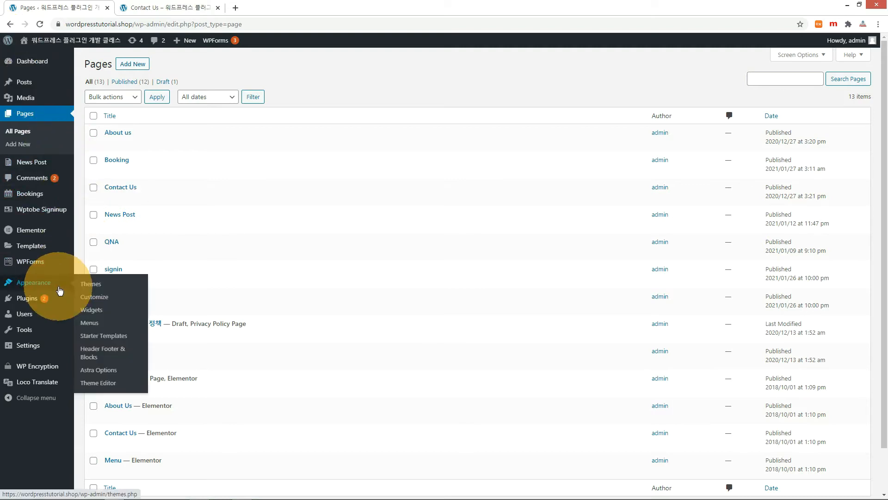
click(107, 324)
click(233, 116)
click(223, 124)
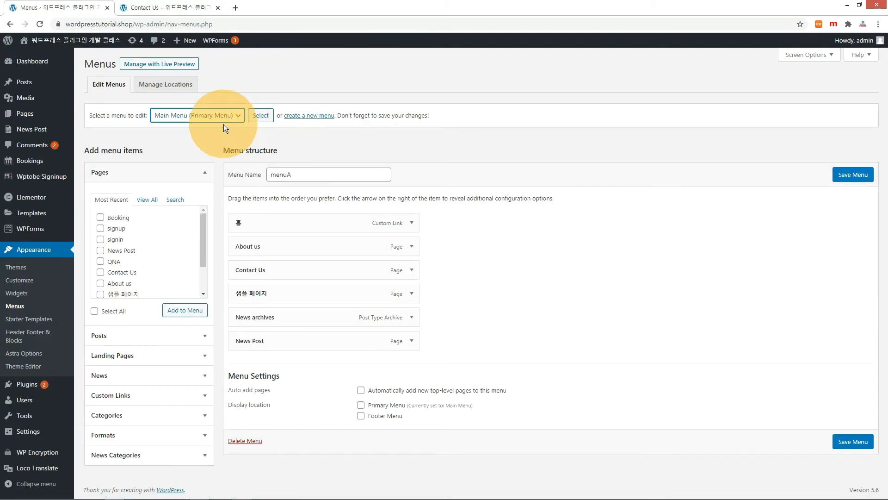
click(260, 117)
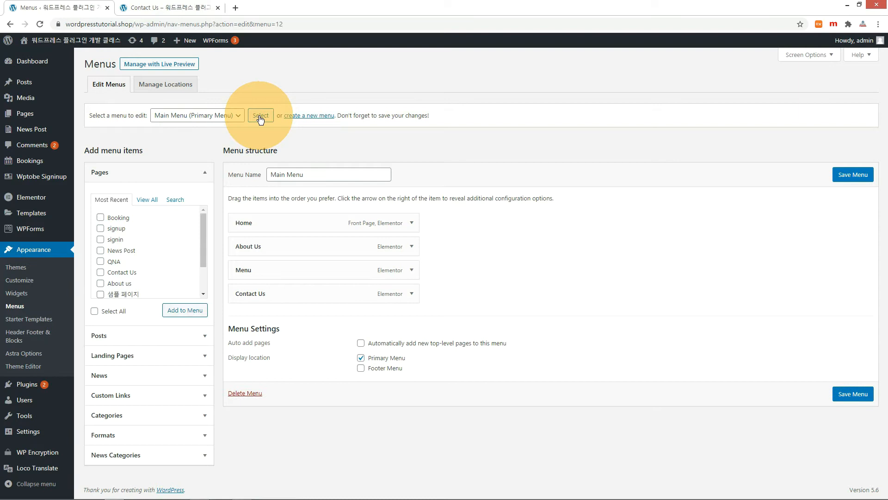
click(101, 217)
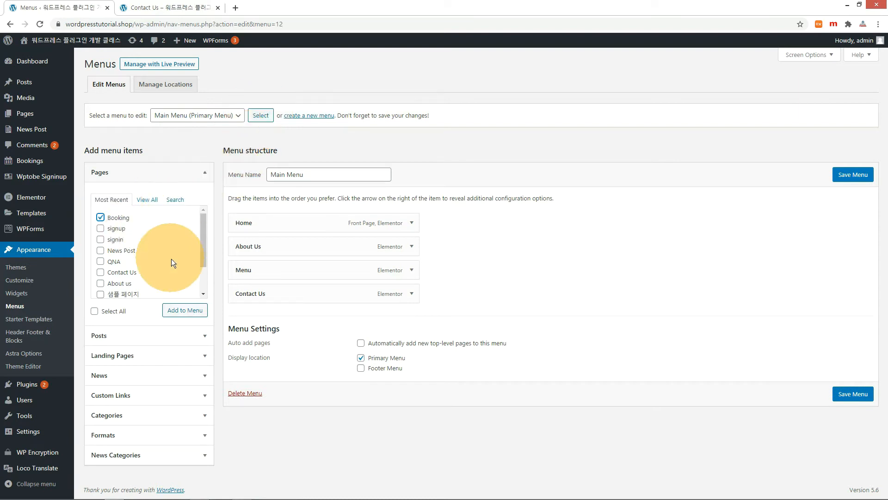
click(192, 310)
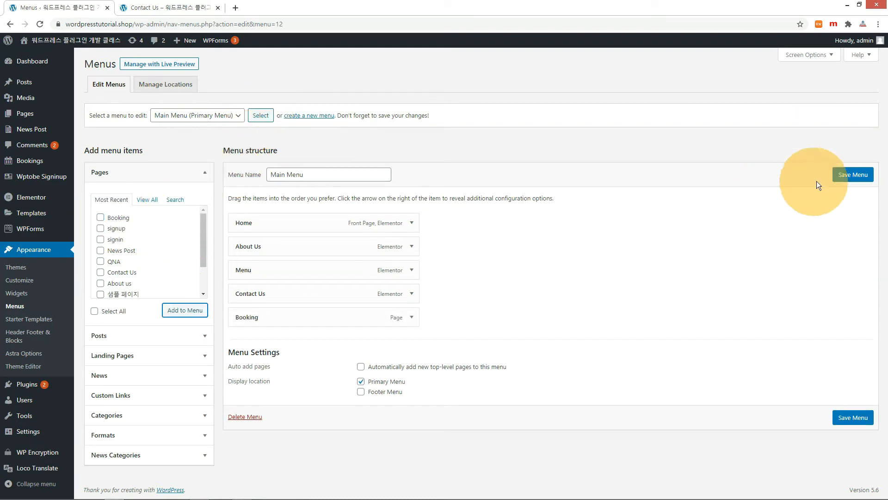
click(853, 175)
click(181, 7)
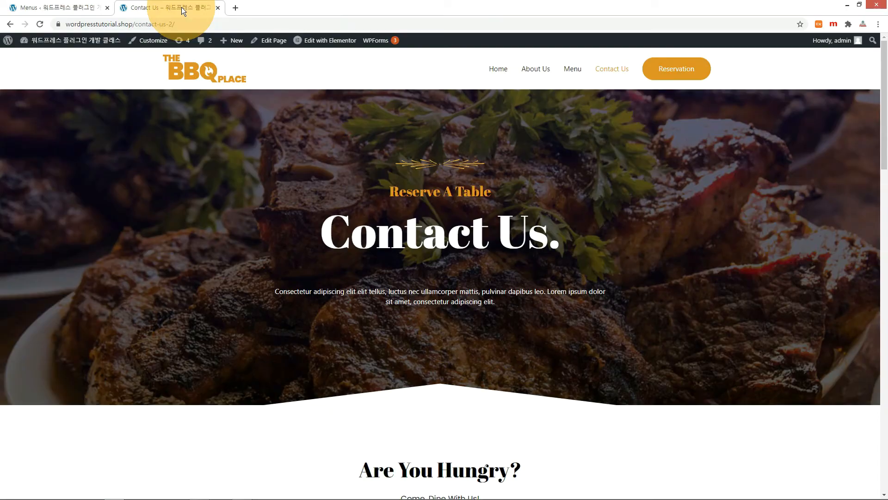
click(40, 25)
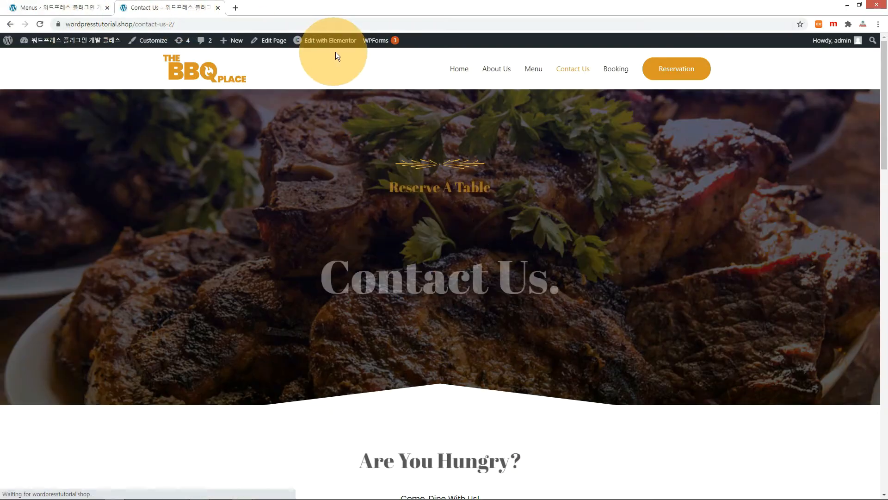
- In Bookings > Settings > Basic, set Booking Page to Booking, then view the live Booking page
click(615, 70)
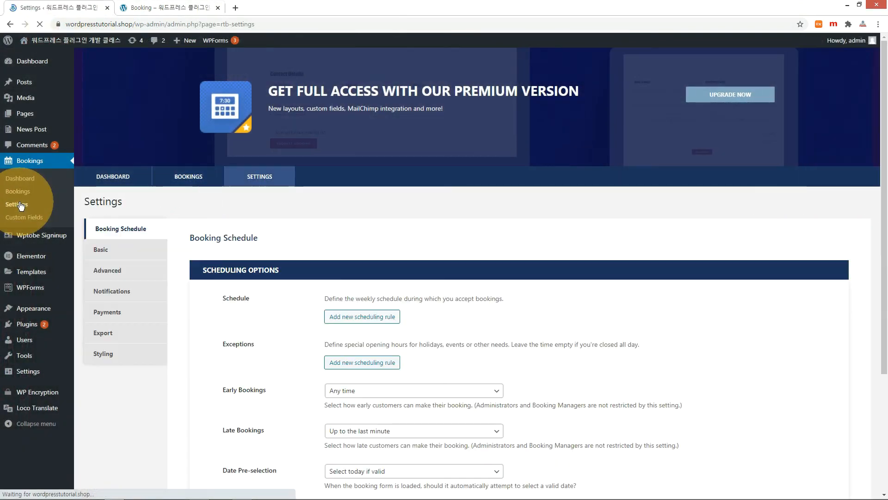
click(96, 252)
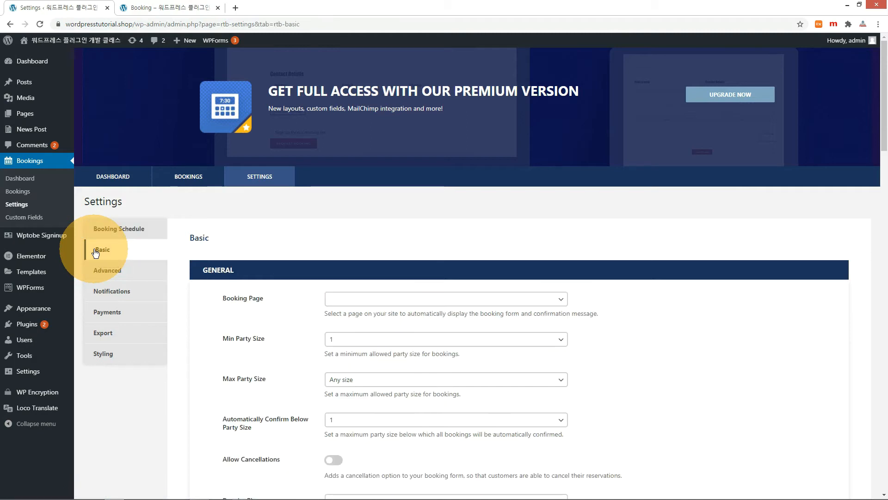
click(563, 299)
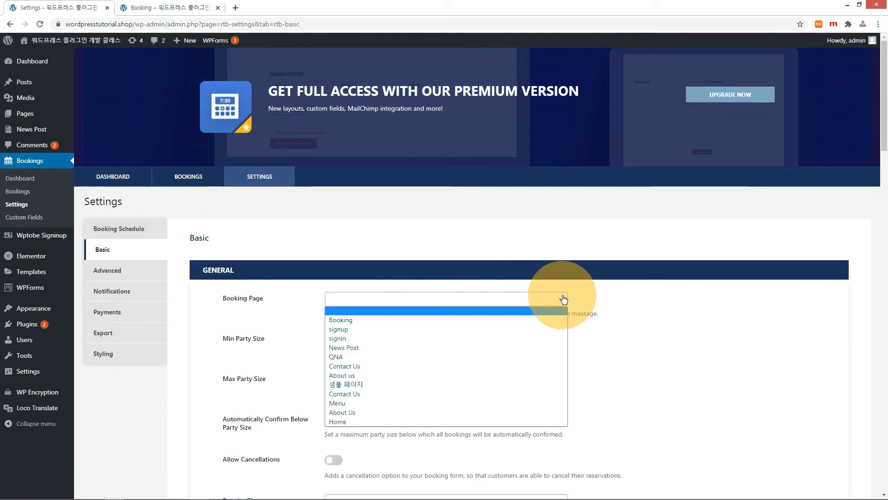
click(354, 321)
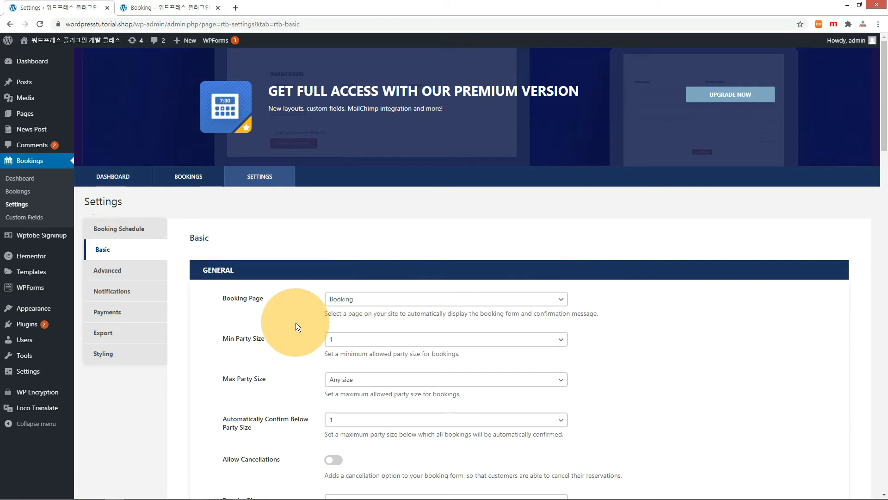
click(153, 7)
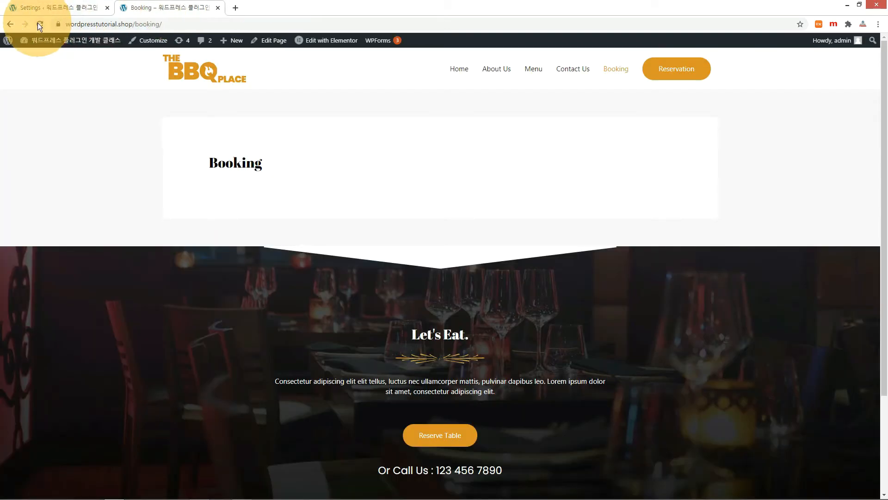
- Reload the live Booking page and scroll through its Book a table reservation form
click(39, 24)
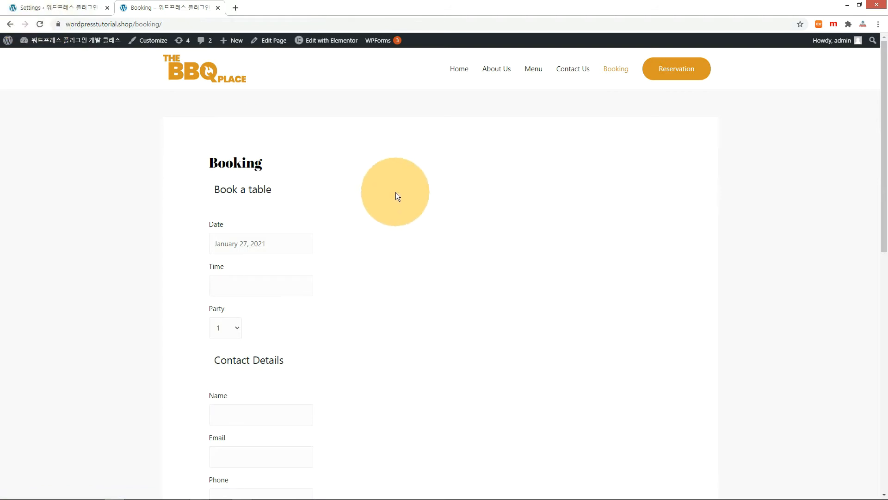
scroll(426, 212, down, 6)
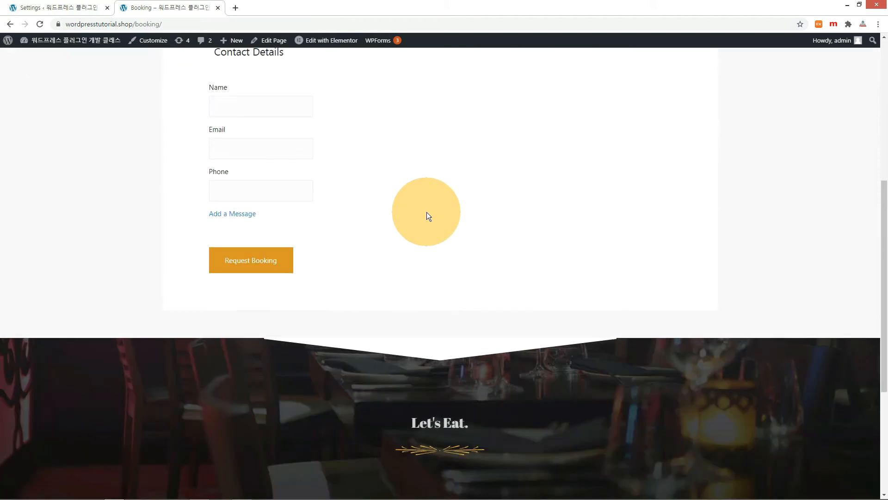
scroll(427, 212, up, 6)
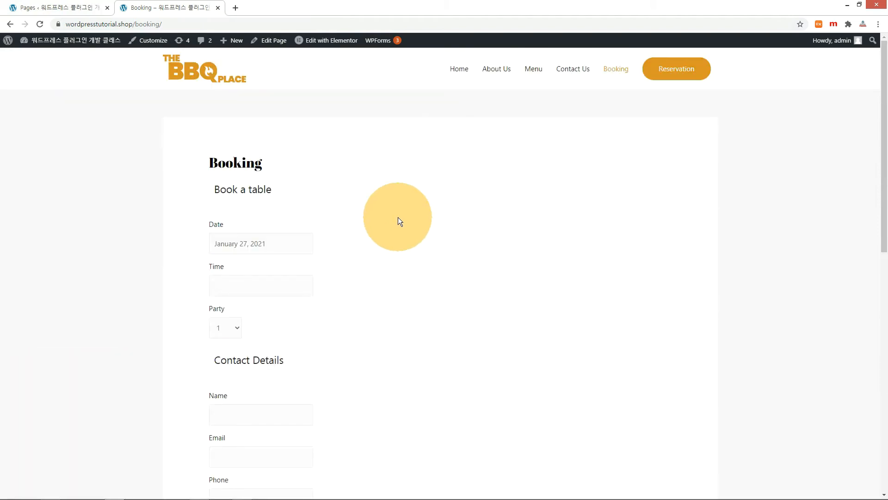
- Edit the Booking page and tick Astra's Disable Title and Disable Featured Image options
click(64, 11)
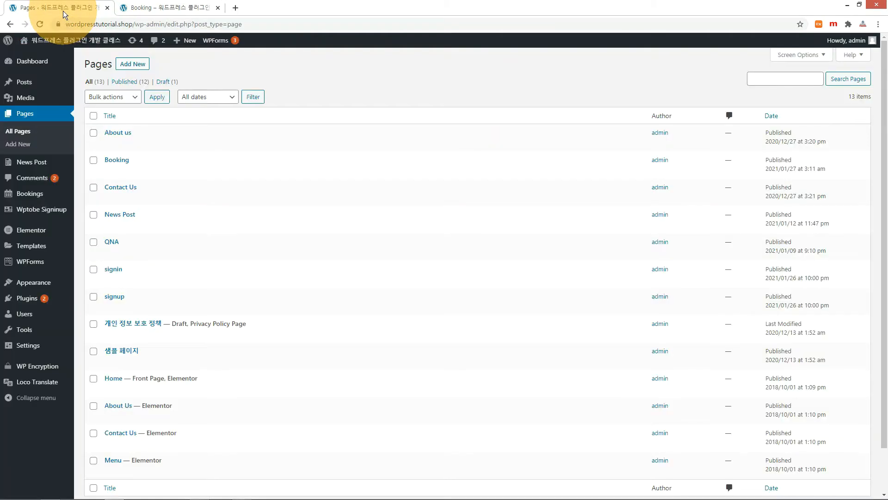
click(112, 171)
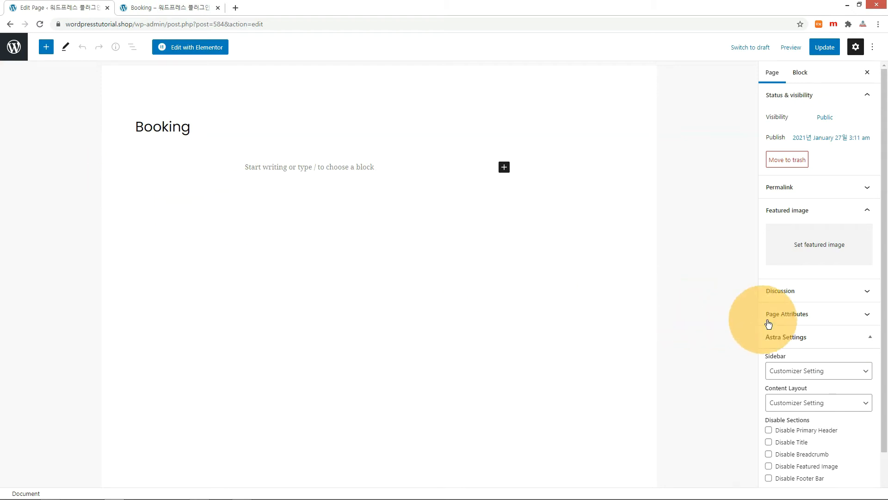
scroll(792, 317, down, 1)
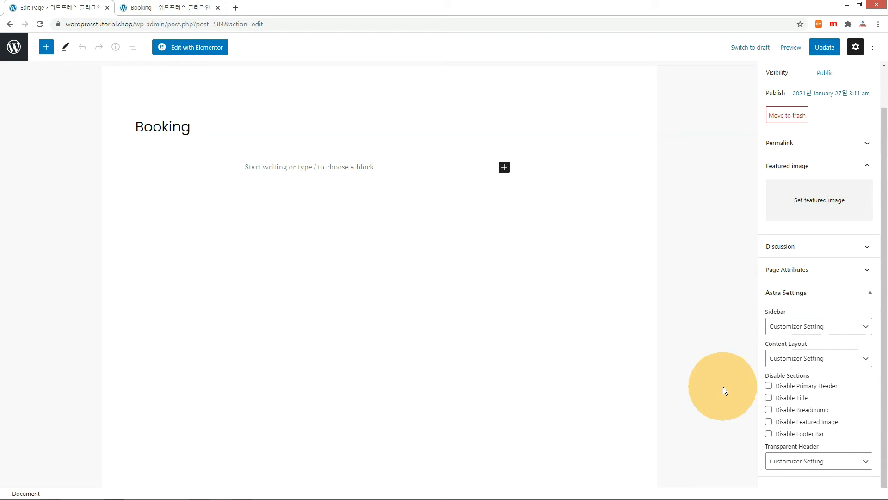
click(769, 398)
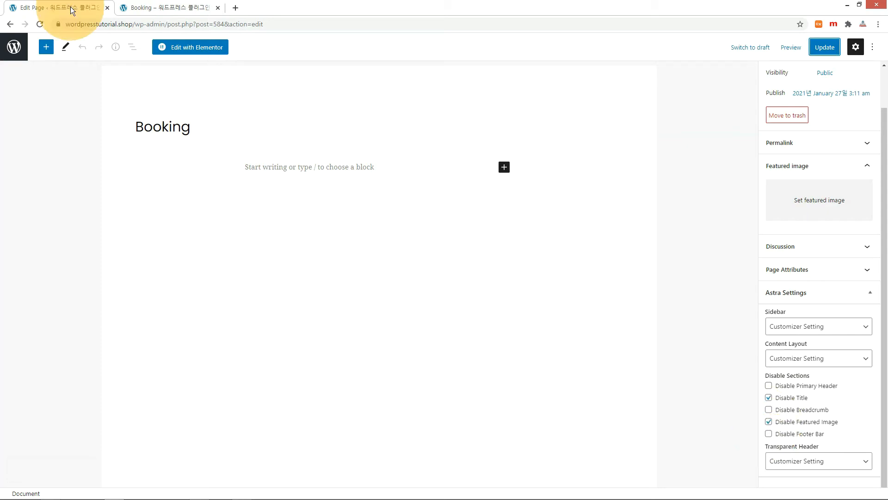
- In Elementor, copy the About Us hero section and paste it into a new one-column Booking section
click(216, 50)
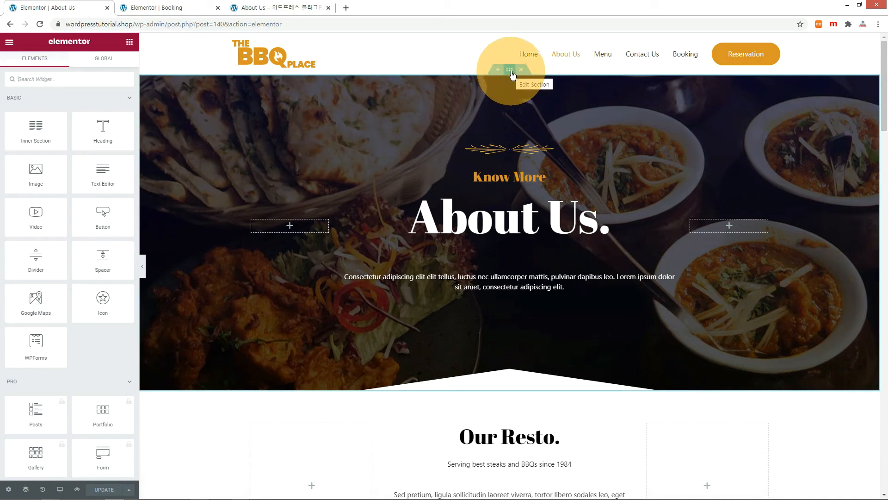
right_click(512, 74)
click(526, 110)
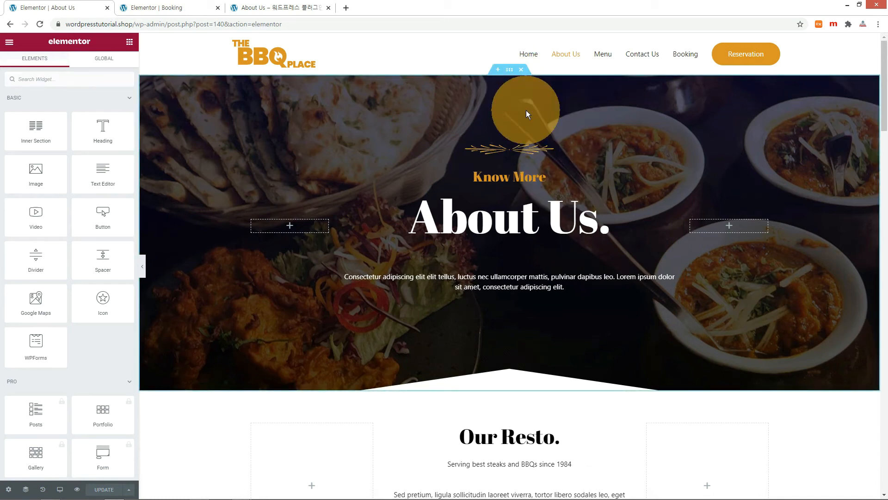
click(157, 8)
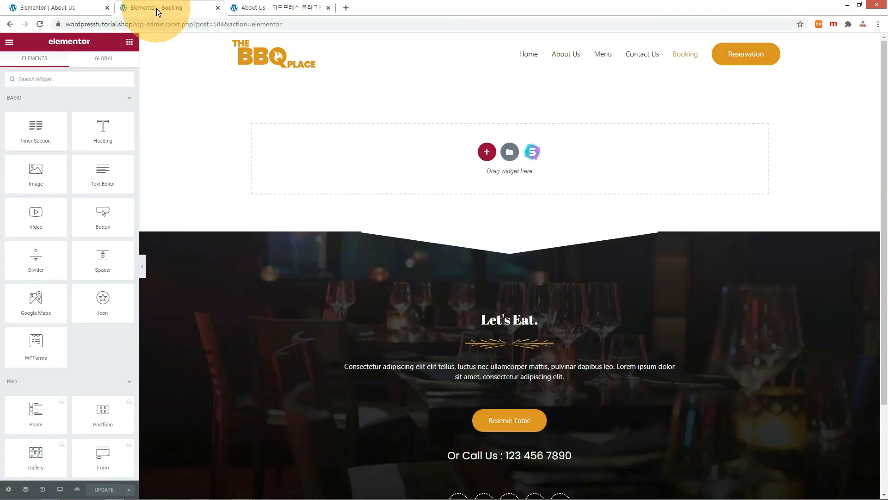
click(487, 152)
click(389, 174)
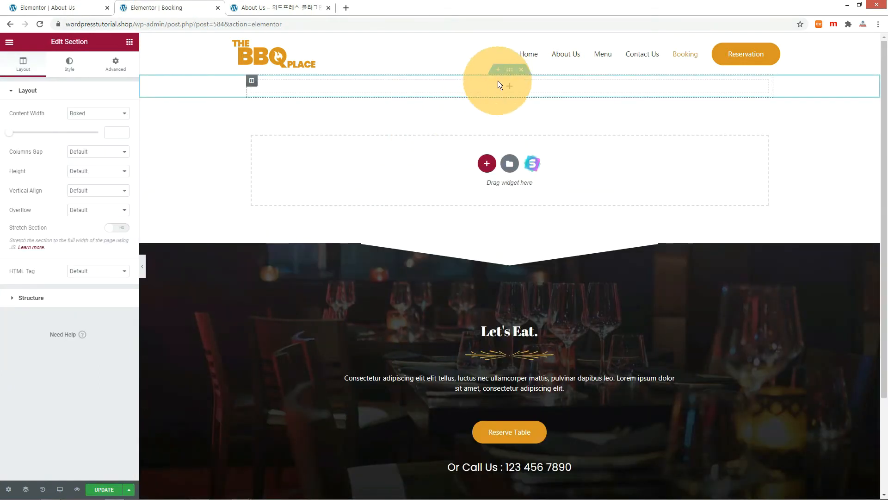
right_click(509, 70)
click(532, 125)
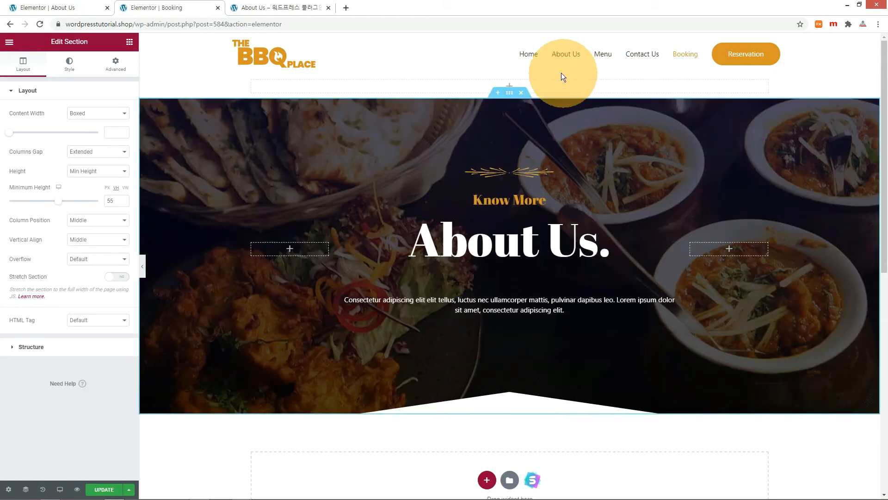
- Retitle the pasted heading 'Booking', update the page and view it live
click(296, 8)
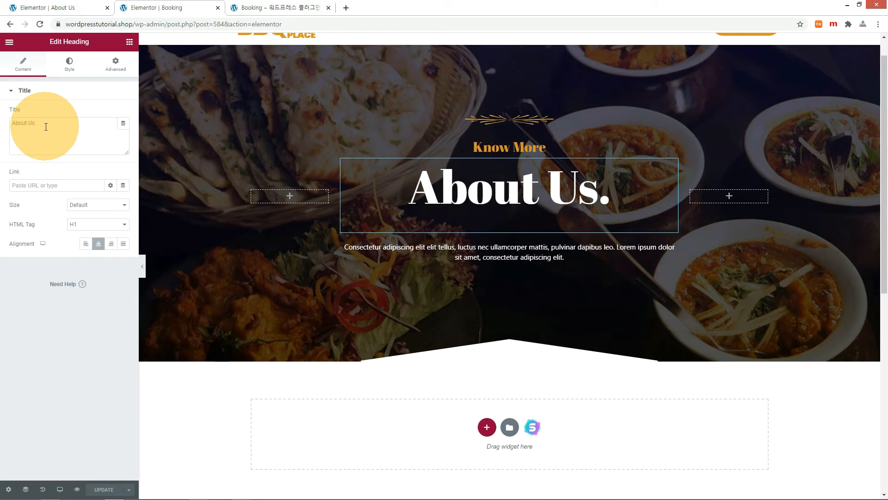
drag(46, 124, 2, 124)
text(Booking)
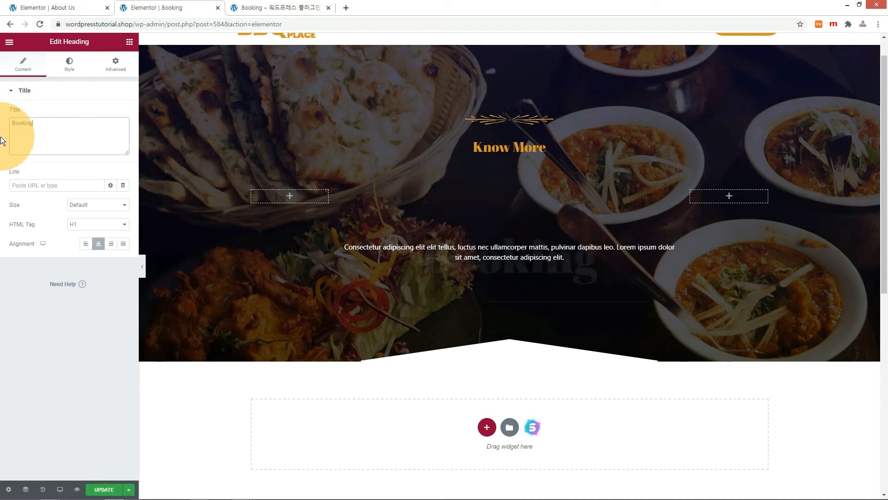
click(104, 489)
click(287, 7)
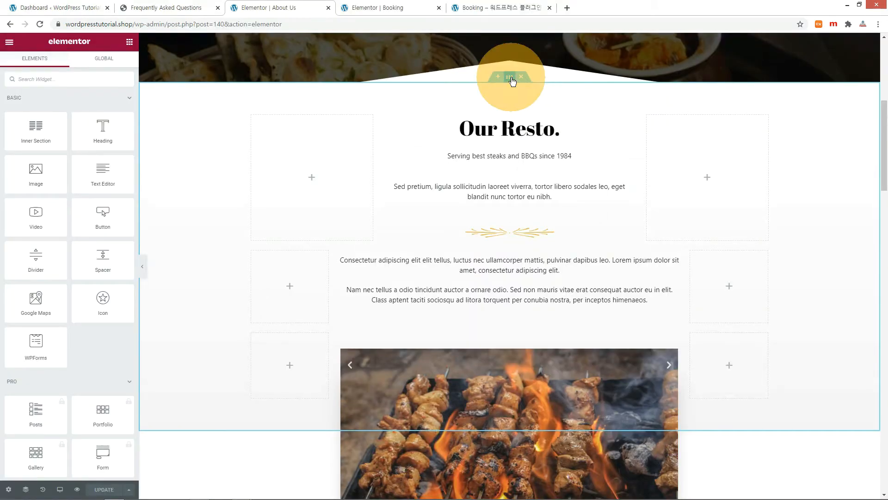
- Paste a copy of the Our Resto. section into a new one-column section below the Booking header
right_click(510, 78)
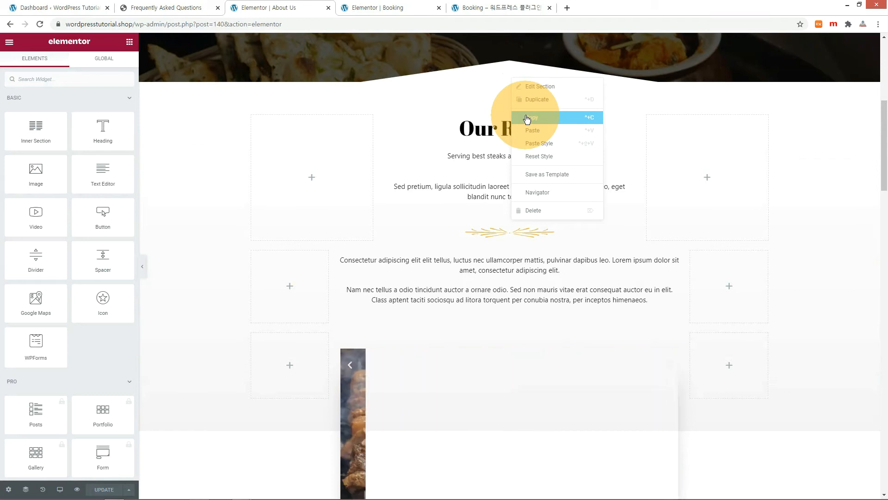
click(526, 117)
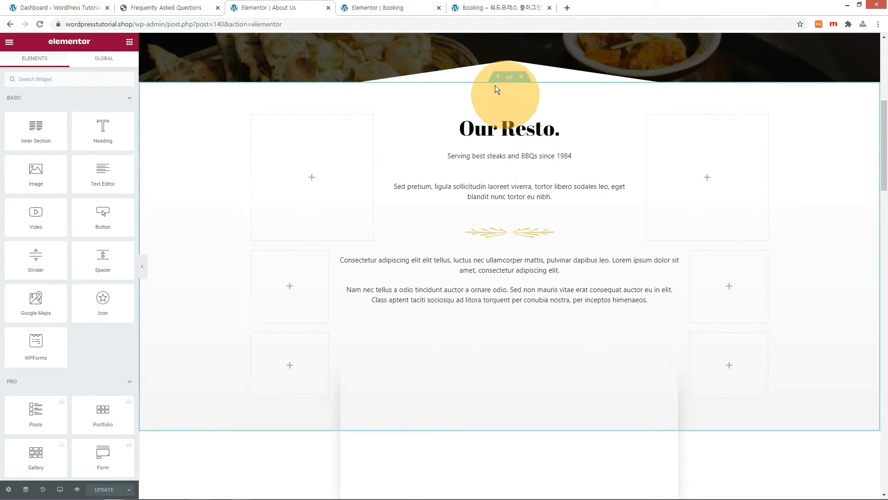
click(390, 8)
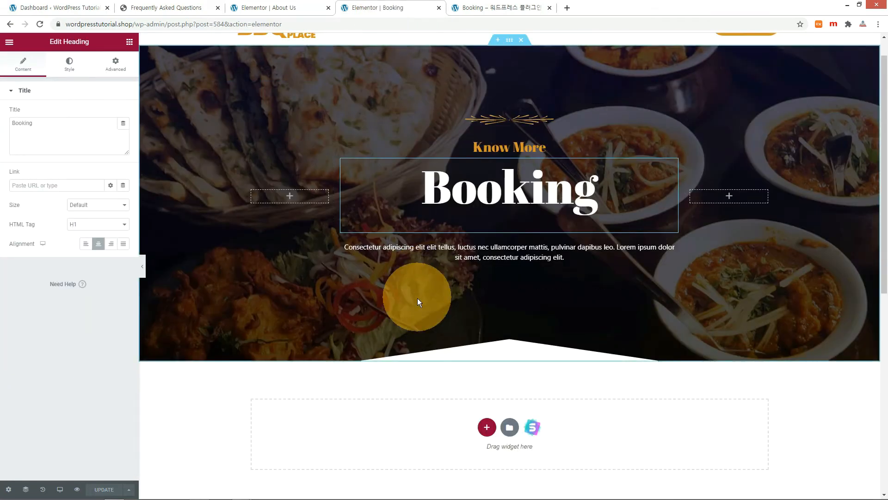
scroll(407, 297, down, 5)
click(486, 196)
click(405, 224)
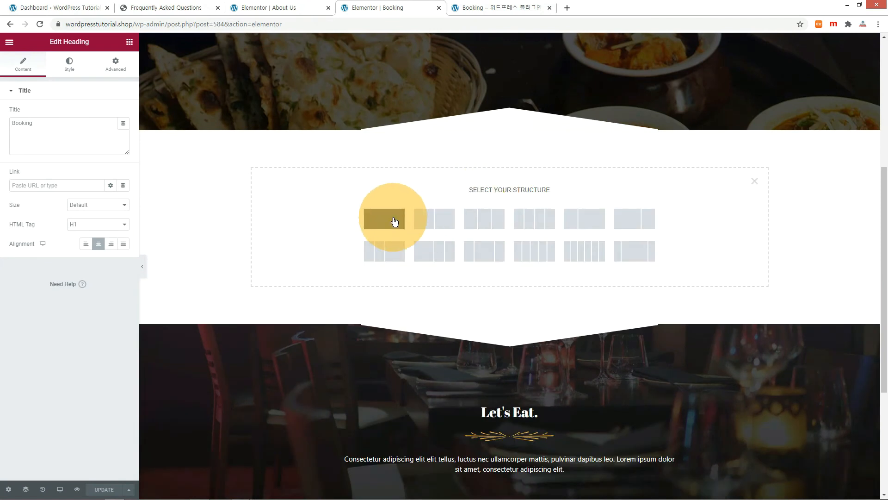
click(510, 126)
right_click(509, 126)
click(535, 176)
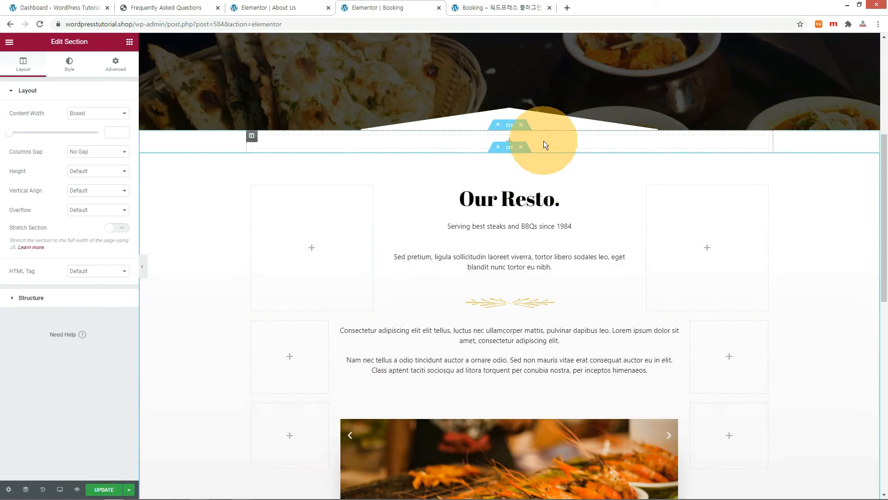
scroll(513, 291, down, 2)
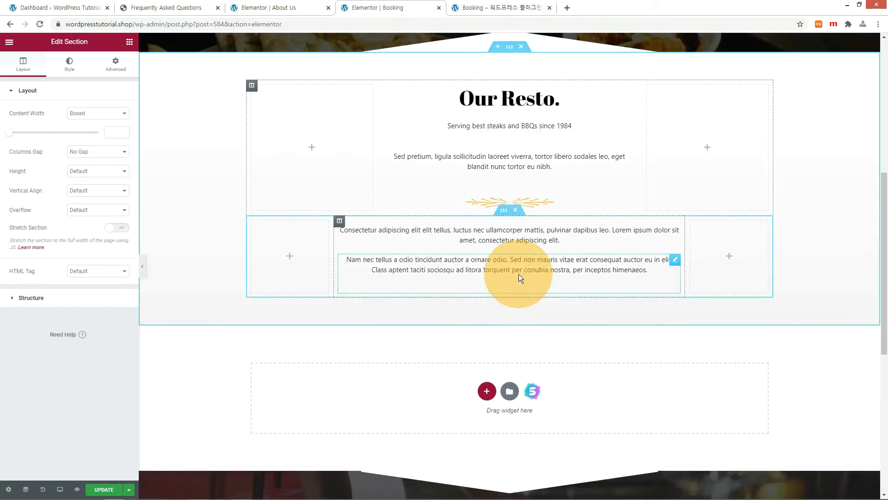
click(157, 7)
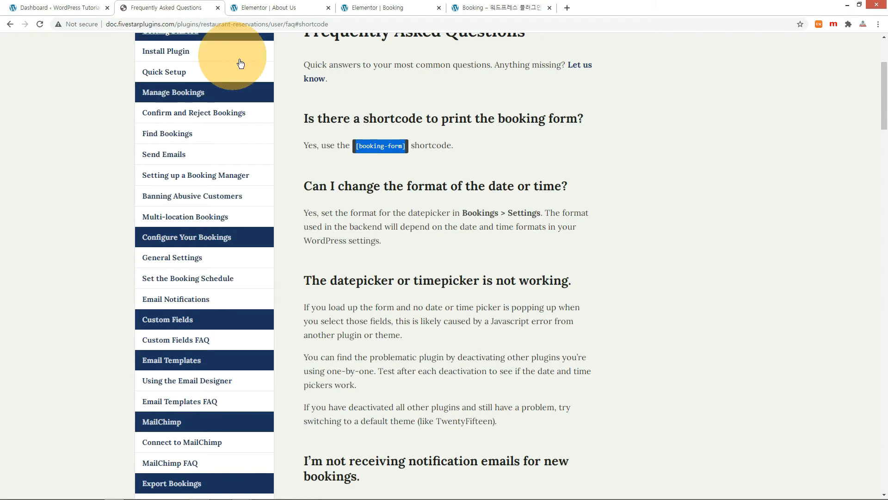
- Copy [booking-form] from the FAQ, paste it over the 'Nam nec tellus' paragraph, and refresh the live page
right_click(387, 143)
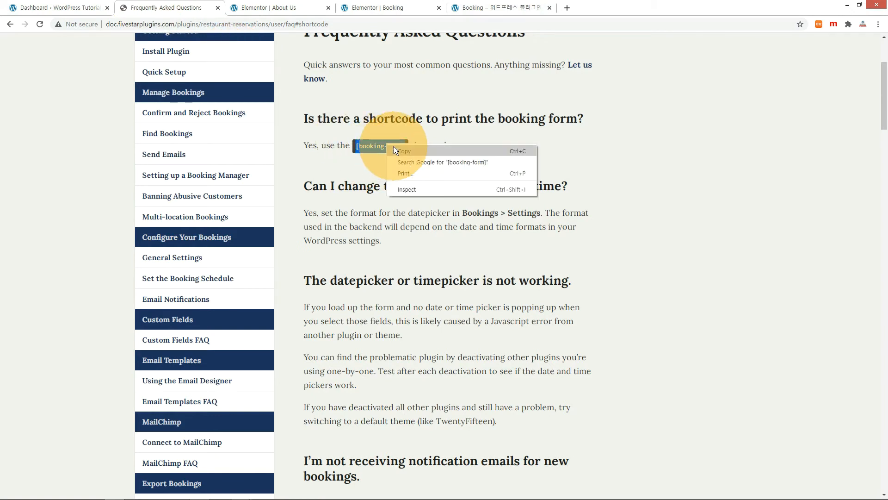
click(401, 151)
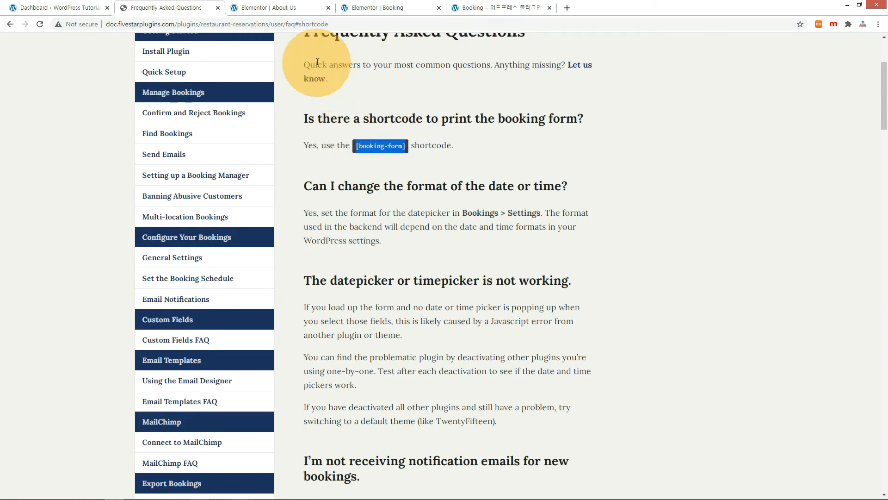
click(348, 10)
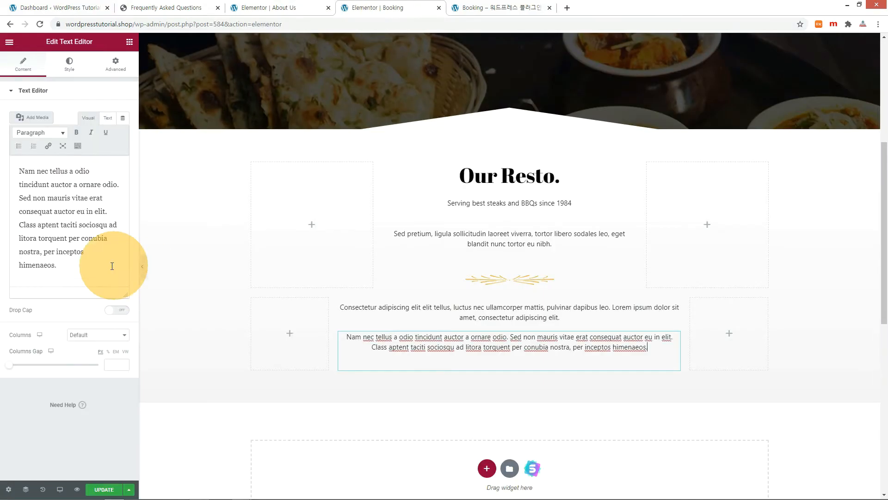
drag(75, 269, 1, 171)
right_click(24, 174)
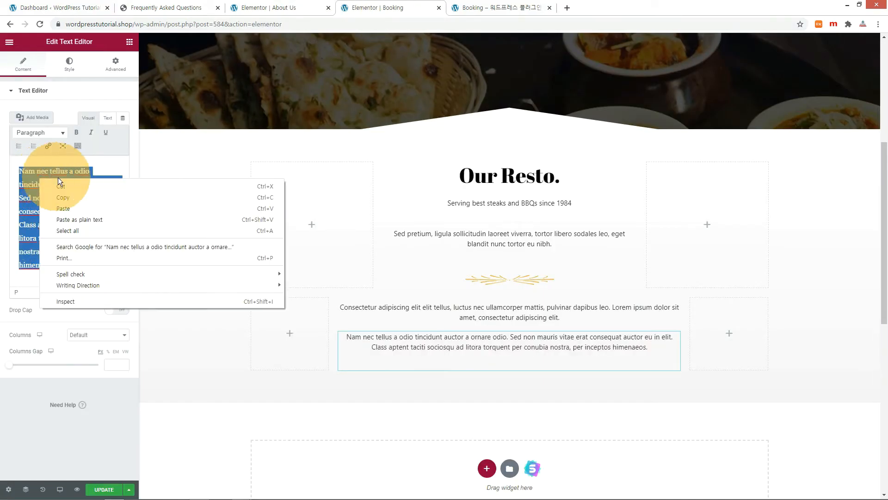
click(68, 202)
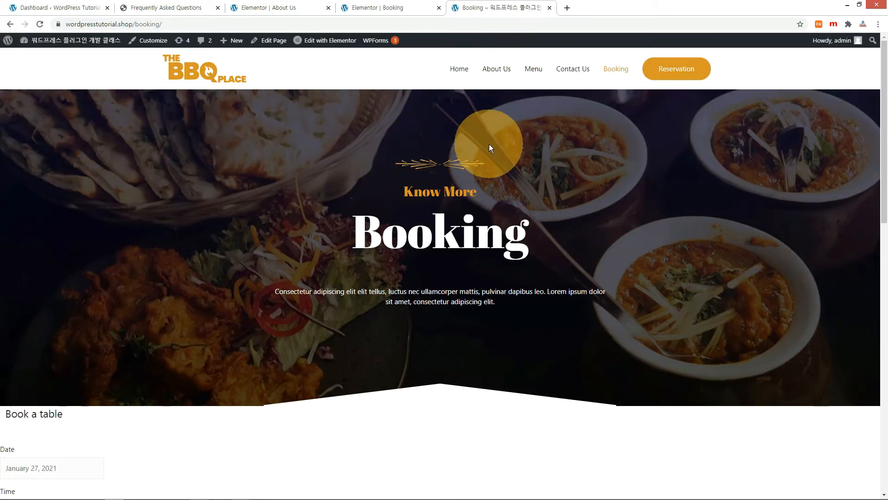
key(F5)
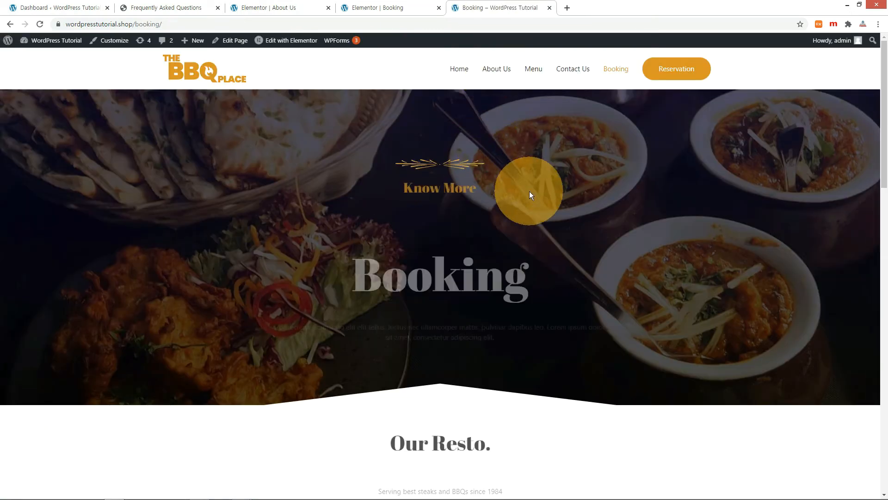
- Add a one-column section below Our Resto. with a Text Editor widget containing [booking-form]
scroll(529, 191, down, 5)
scroll(550, 204, down, 3)
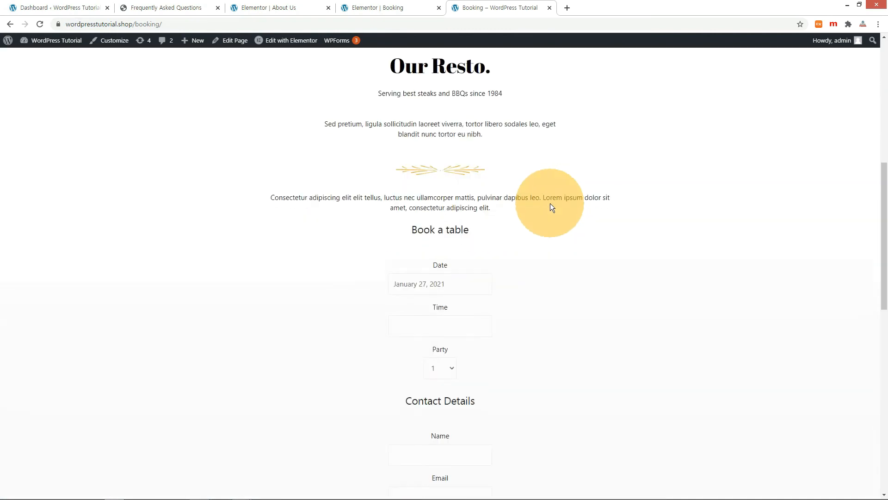
scroll(550, 204, down, 3)
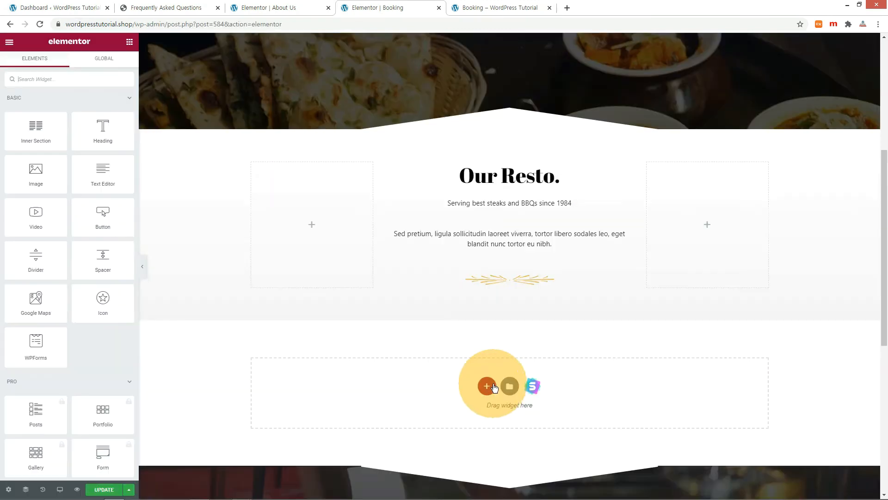
click(493, 386)
click(390, 357)
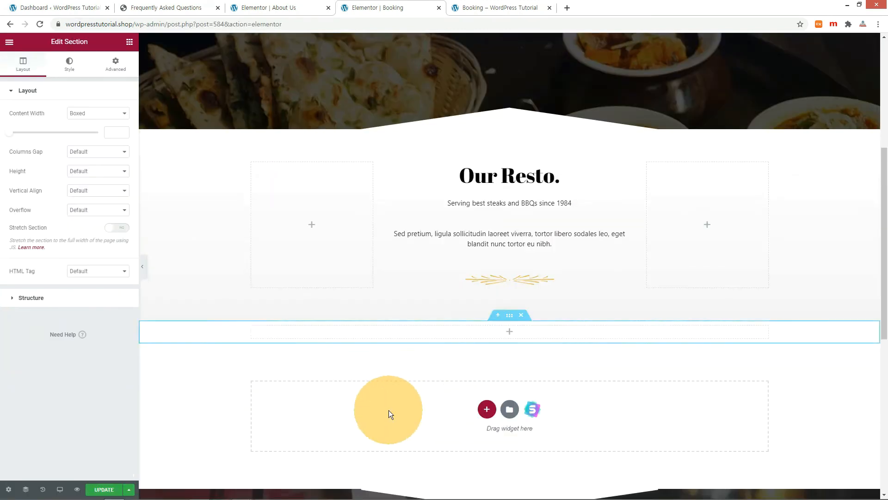
click(509, 331)
drag(104, 179, 491, 333)
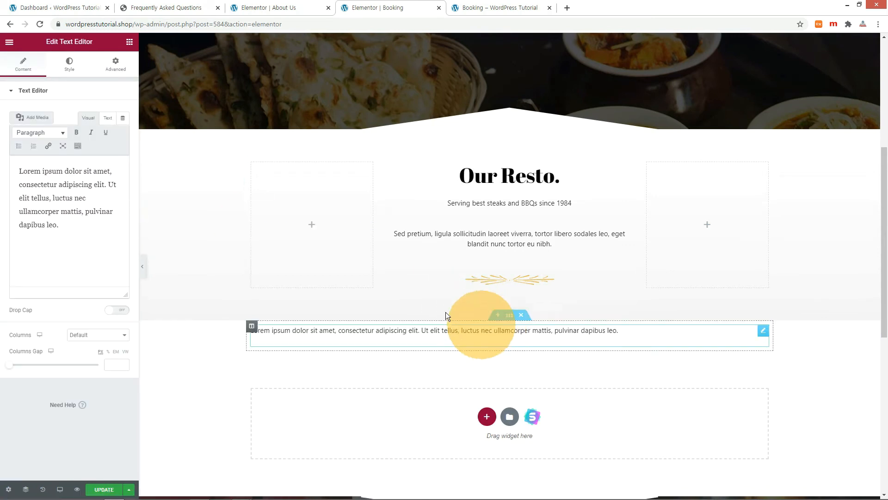
drag(75, 224, 10, 176)
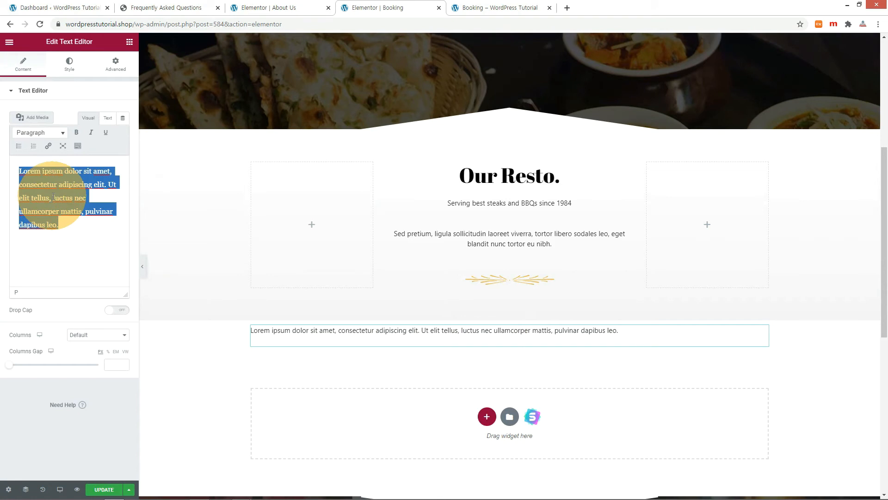
text([booking-form])
- Reload the live Booking page to check the reservation form, then return to the Elementor editor
click(506, 9)
key(F5)
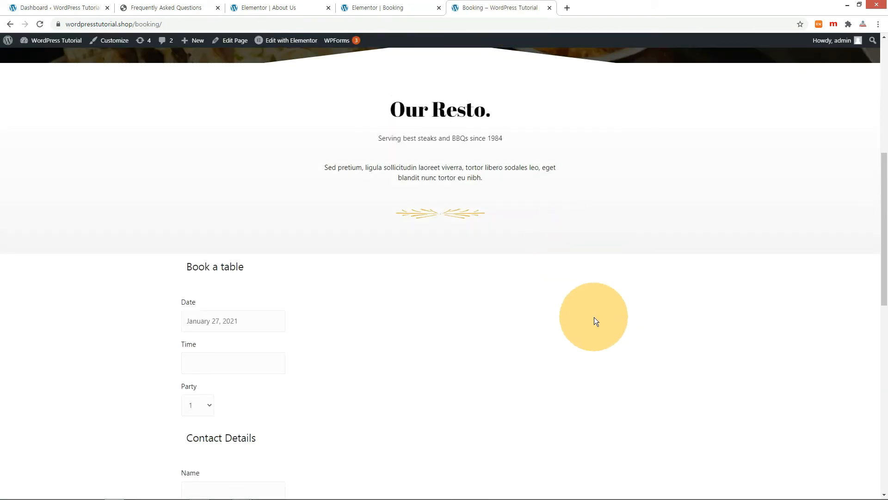
scroll(594, 318, down, 5)
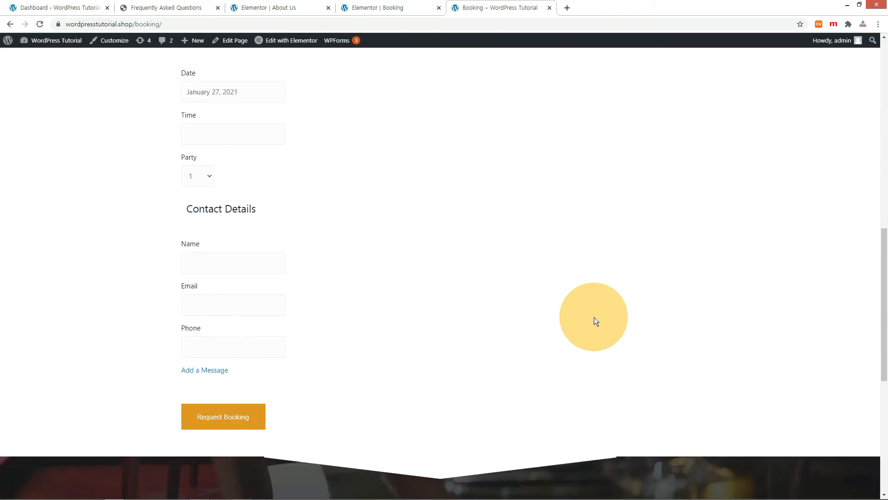
scroll(594, 317, up, 2)
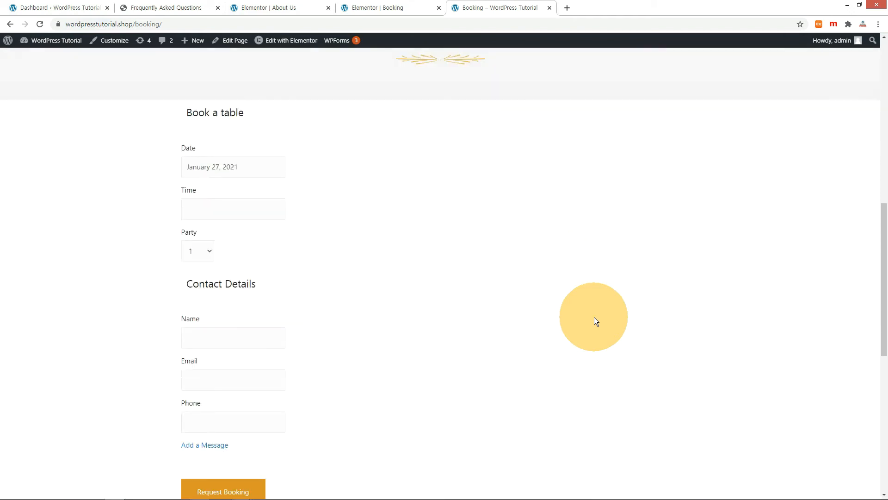
key(ctrl+shift+Tab)
scroll(515, 198, up, 4)
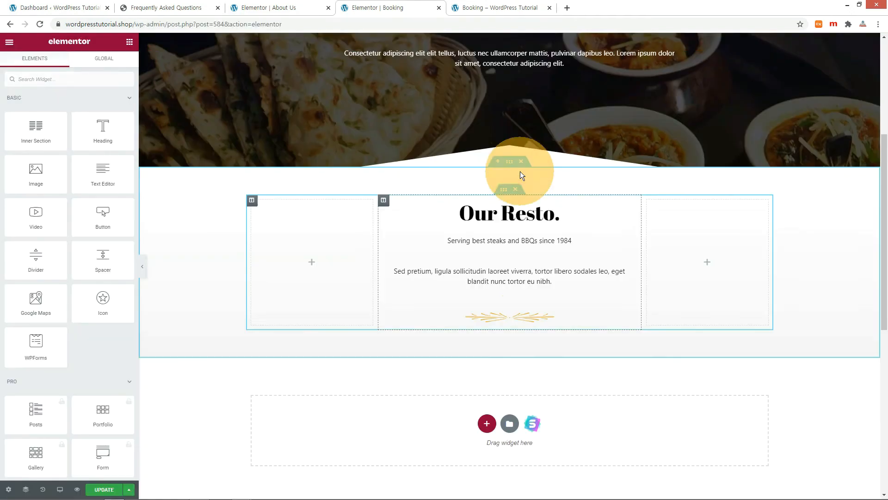
- Replace the tagline text under the heading with [booking-form], save, and reload the live page
click(508, 242)
drag(72, 187, 20, 153)
text([booking-form])
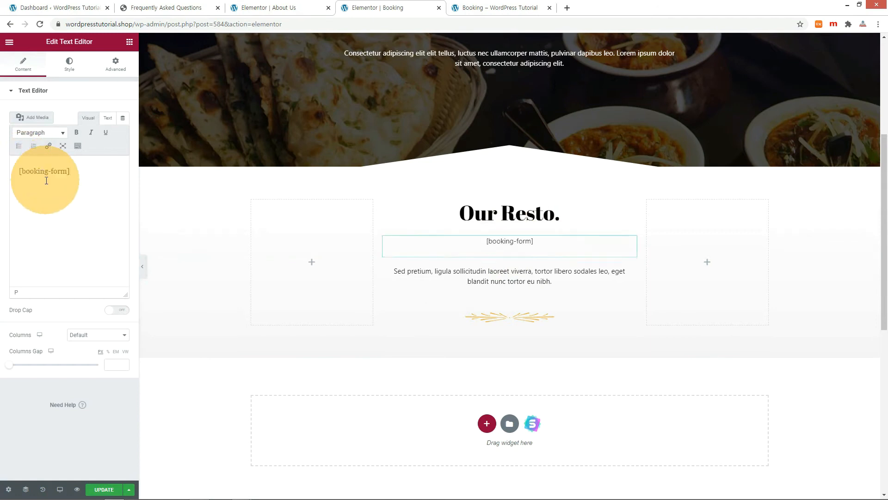
click(110, 490)
key(ctrl+Tab)
key(F5)
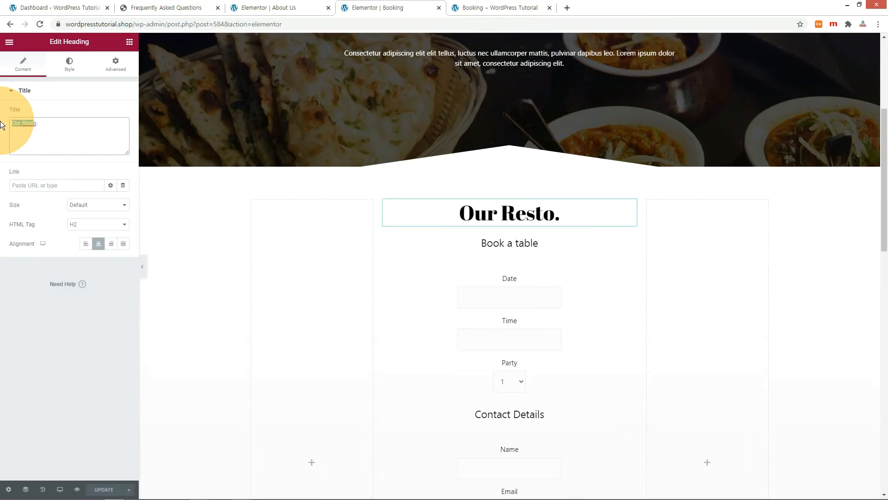
- Rename the Our Resto. heading to 'Booking', save, and reload the live page
key(BackSpace)
text(Booking)
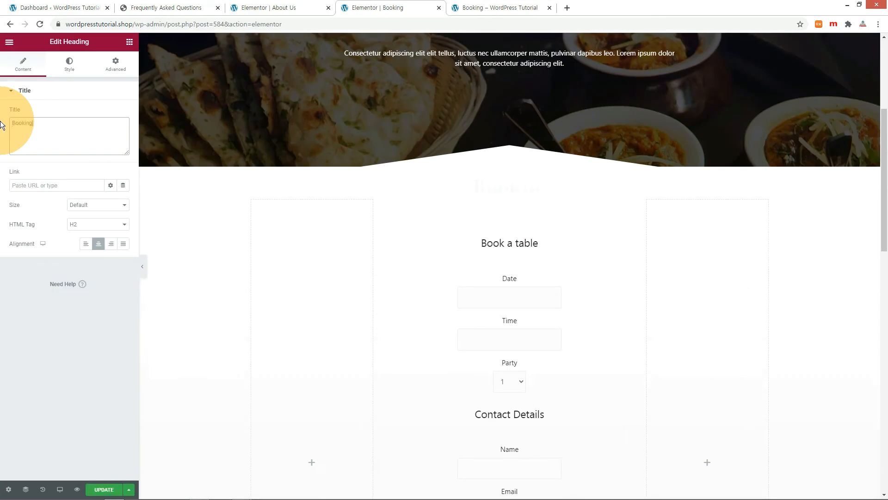
key(ctrl+s)
key(ctrl+Tab)
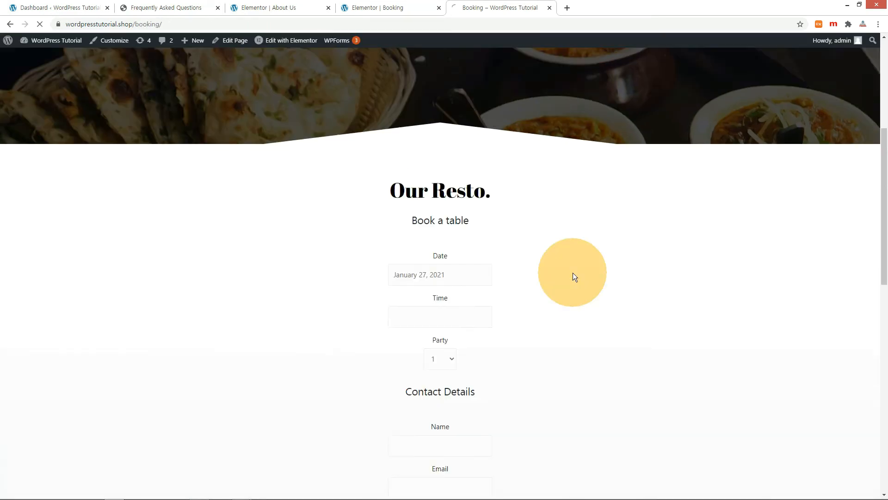
key(F5)
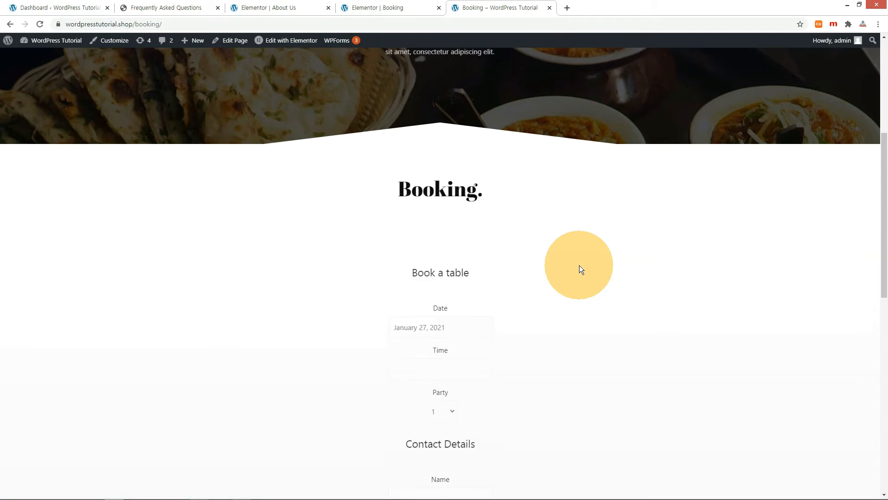
- In the booking form, choose February 3, 2021 at 3:00 PM for a party of 4
scroll(581, 269, down, 2)
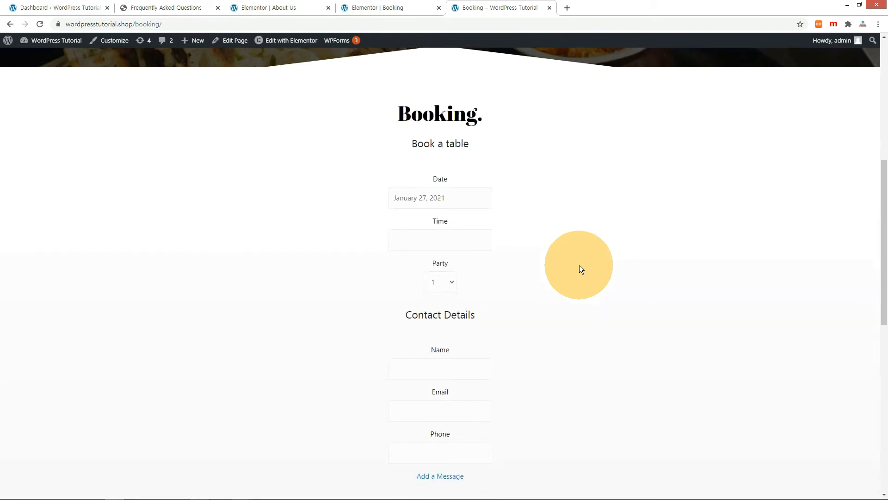
scroll(579, 268, down, 2)
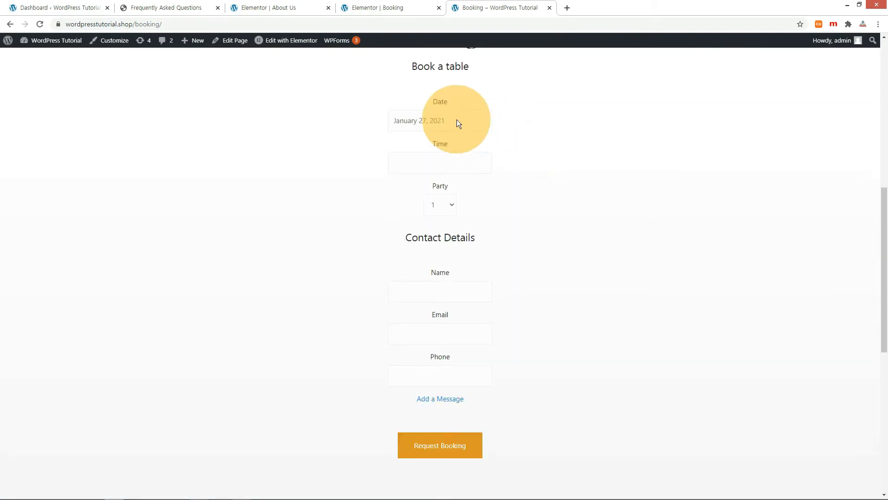
click(457, 121)
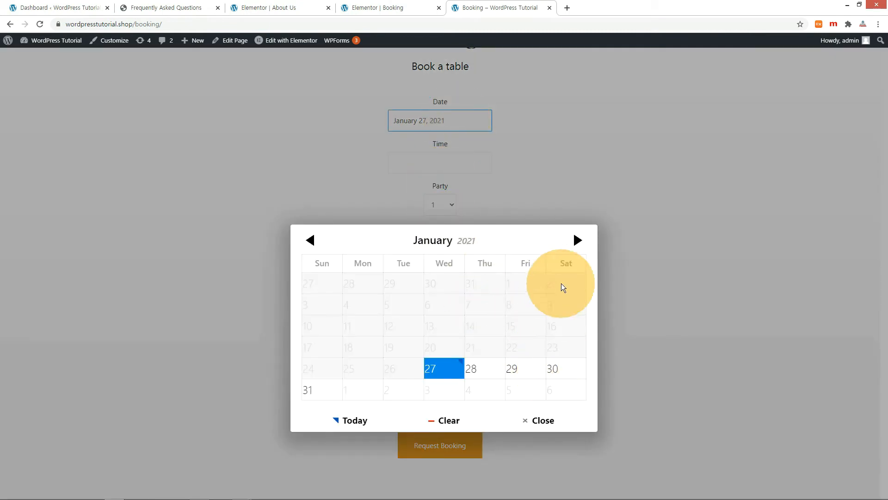
click(577, 240)
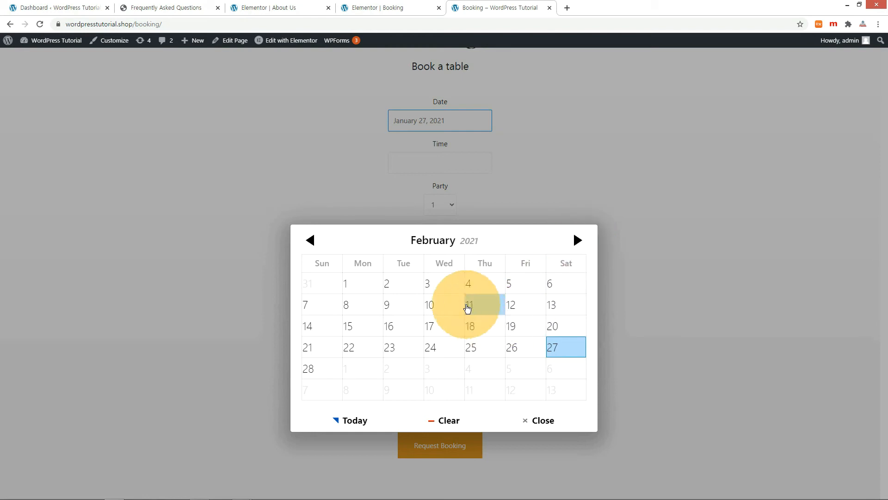
click(444, 284)
click(450, 166)
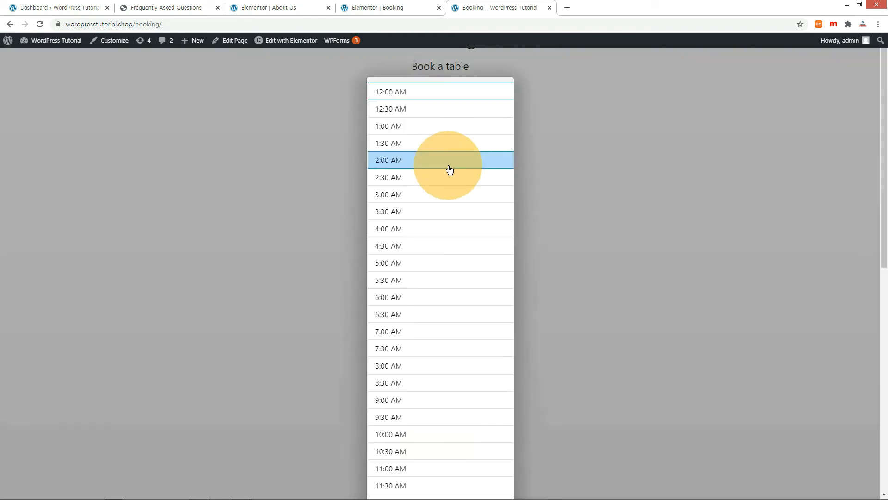
scroll(404, 287, down, 3)
scroll(405, 258, down, 2)
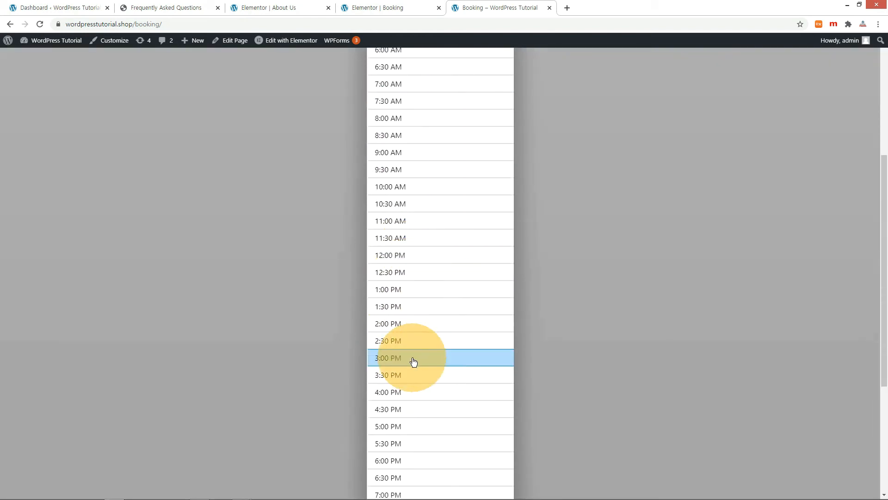
click(413, 359)
click(451, 205)
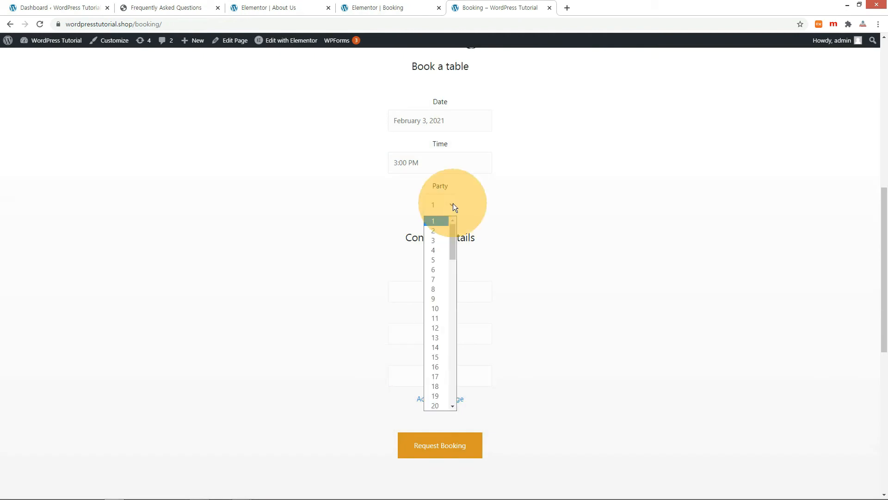
click(435, 251)
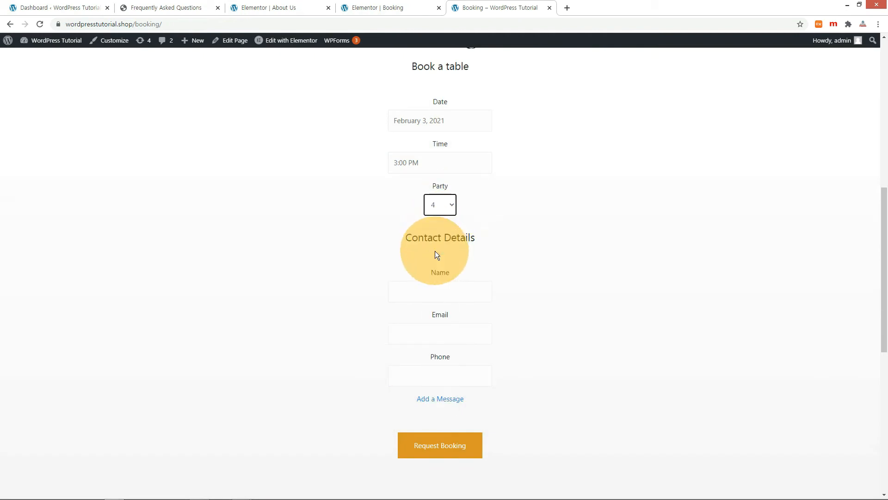
- Enter the guest's name, e-mail and phone, add the message 'Booking Test', and submit the request
click(441, 287)
text(WP Tutorial)
key(Tab)
click(415, 384)
text(000-111-2222)
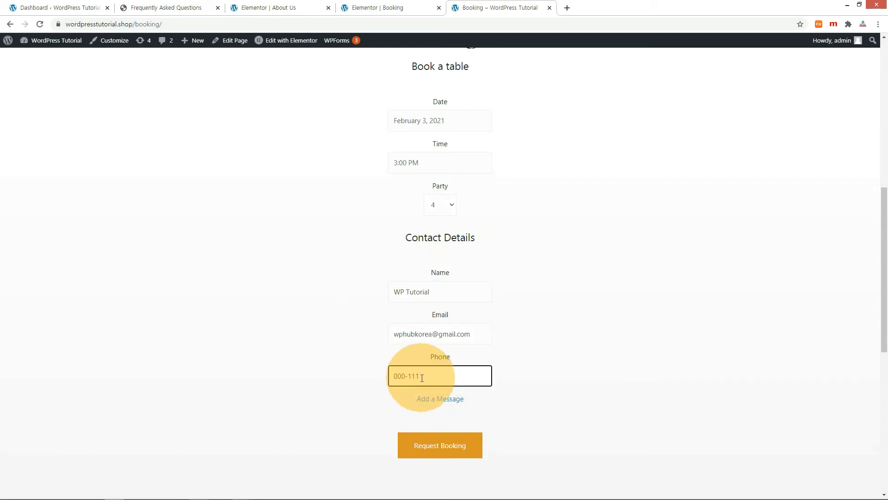
click(440, 400)
scroll(242, 420, down, 2)
text(Booking Test)
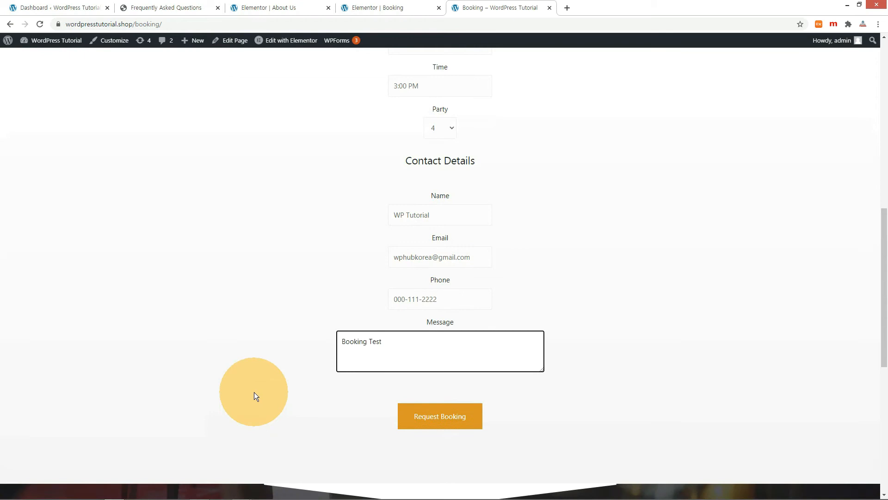
click(460, 418)
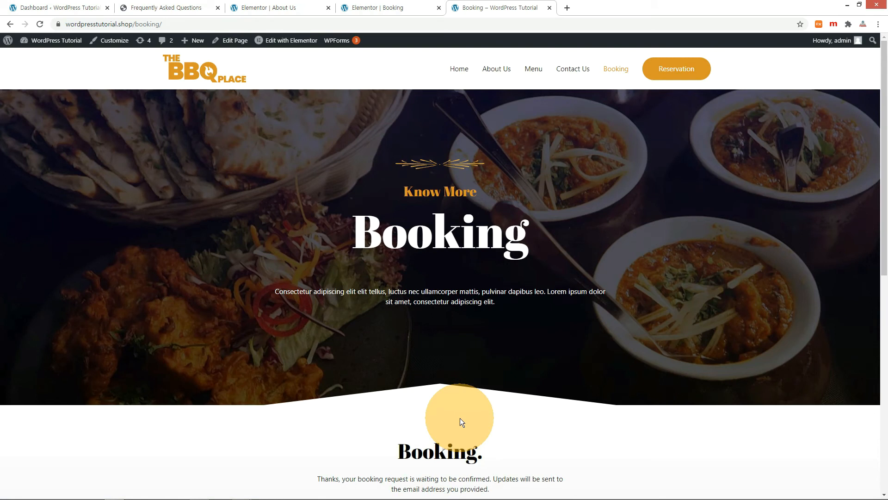
click(189, 182)
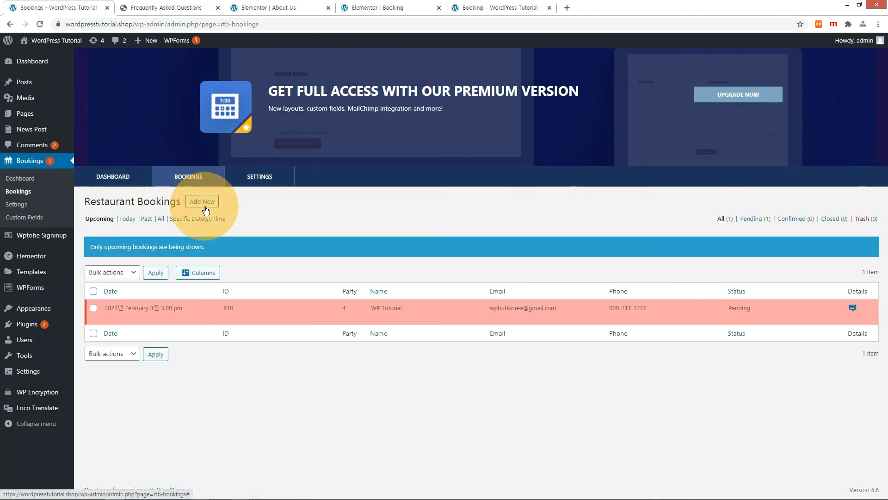
- Open the February 3 test booking, change its status from Pending to Confirmed, and save
mouse_move(224, 301)
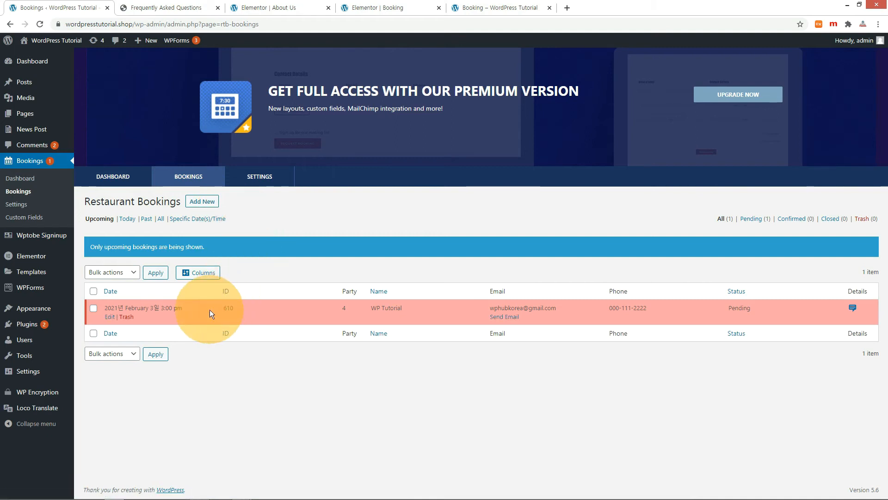
click(110, 317)
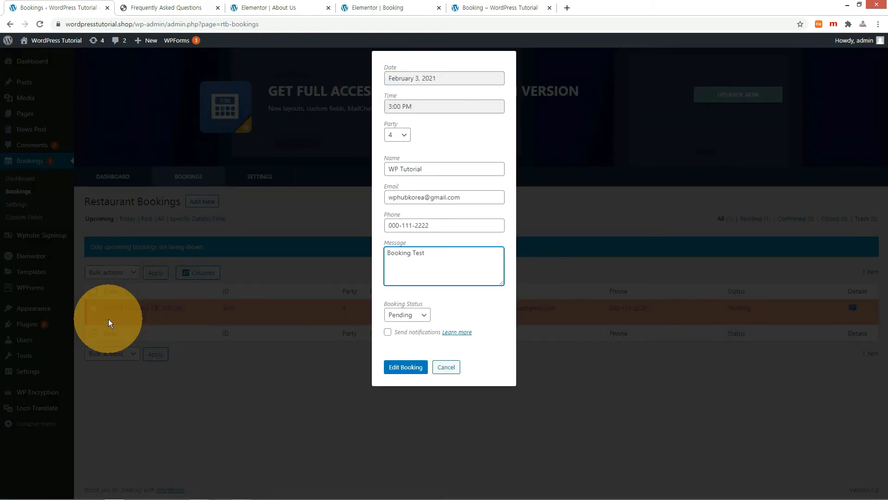
click(406, 315)
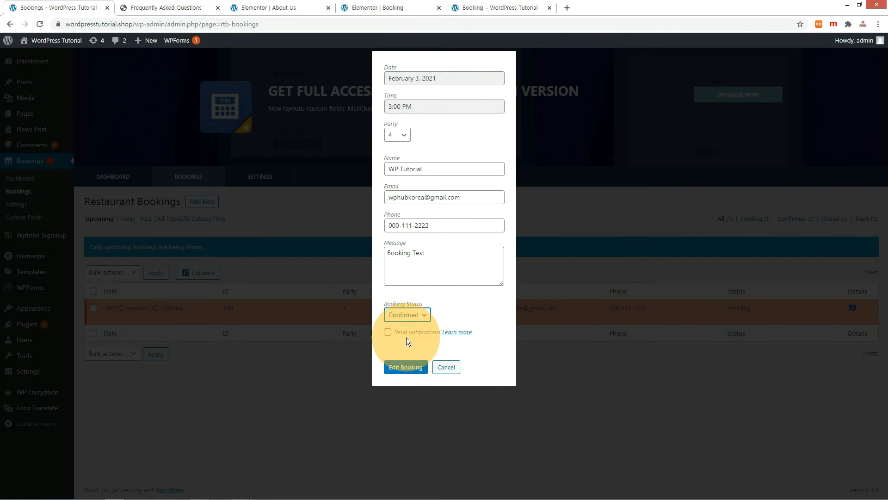
click(405, 367)
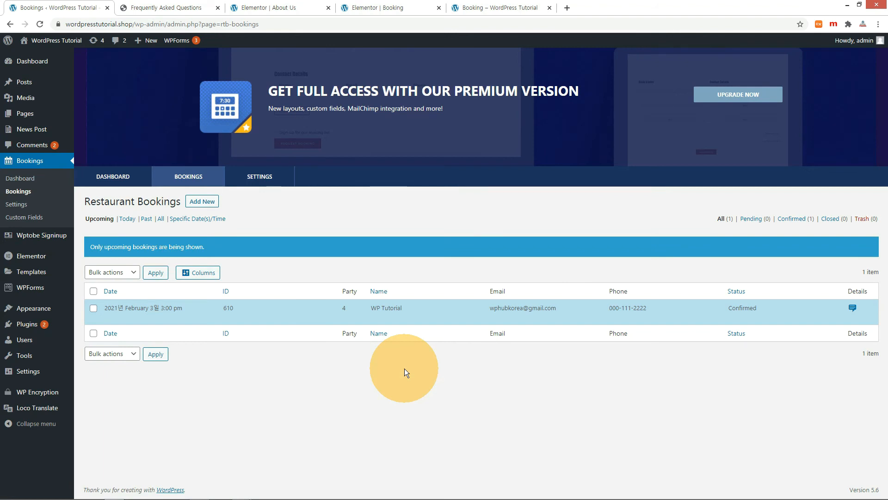
click(510, 318)
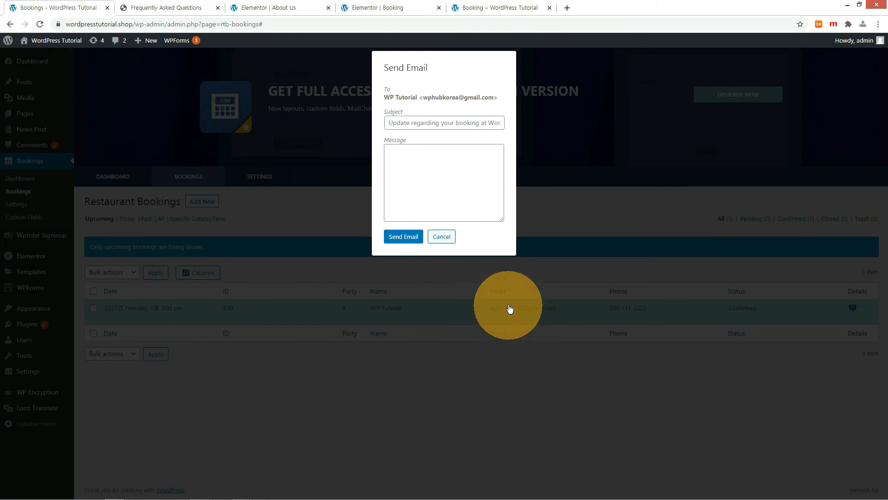
- Edit the booking confirmation e-mail's message and subject, then send it to the guest
click(395, 155)
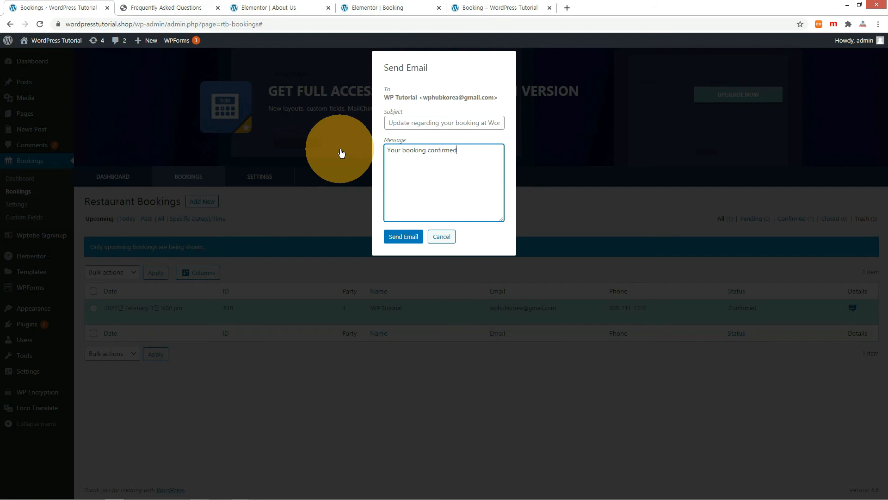
drag(457, 151, 368, 151)
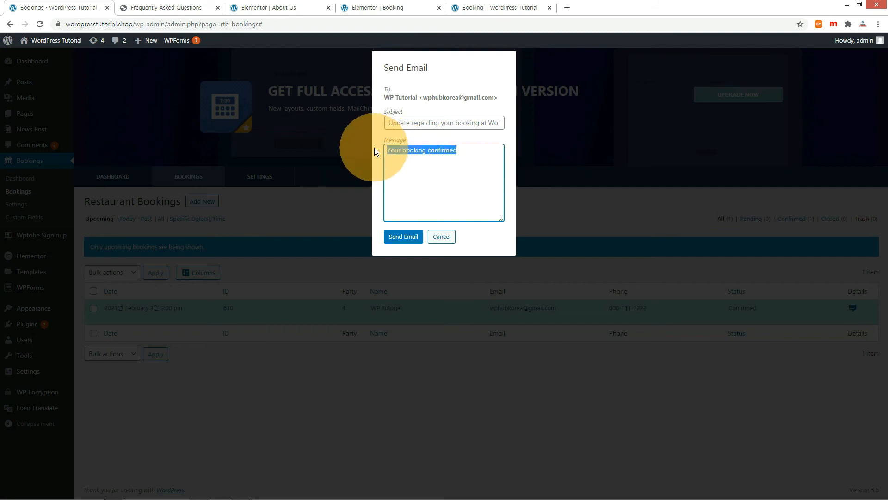
click(398, 124)
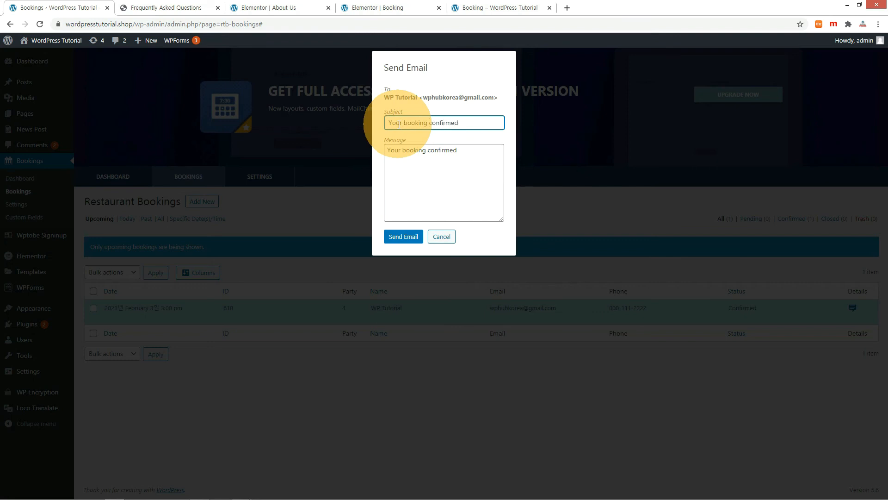
click(407, 238)
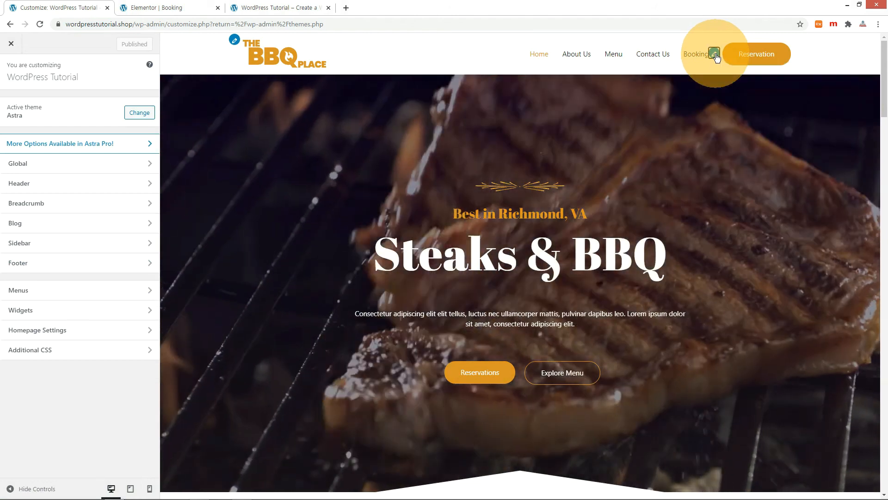
- Change the header Reservation button's link to /booking in the primary menu settings
click(714, 52)
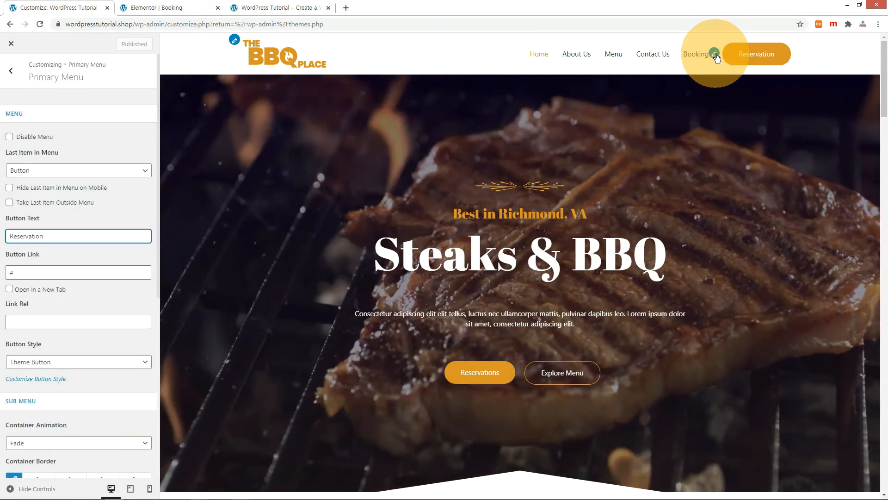
double_click(10, 272)
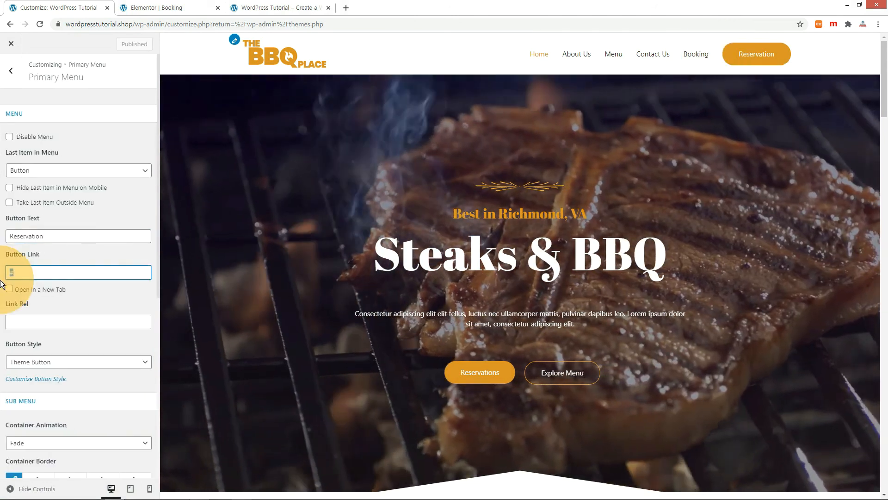
text(/booking)
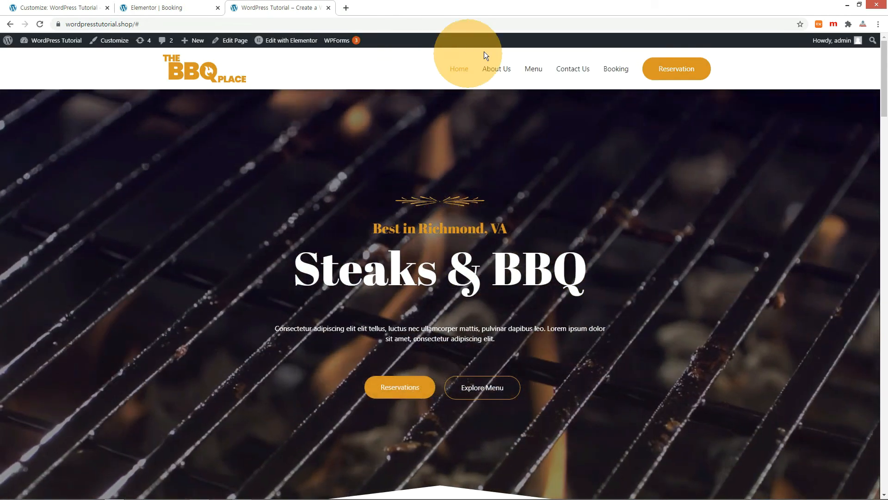
- Check that Reservation opens the Booking page, then remove Booking from the Main Menu and save
click(678, 72)
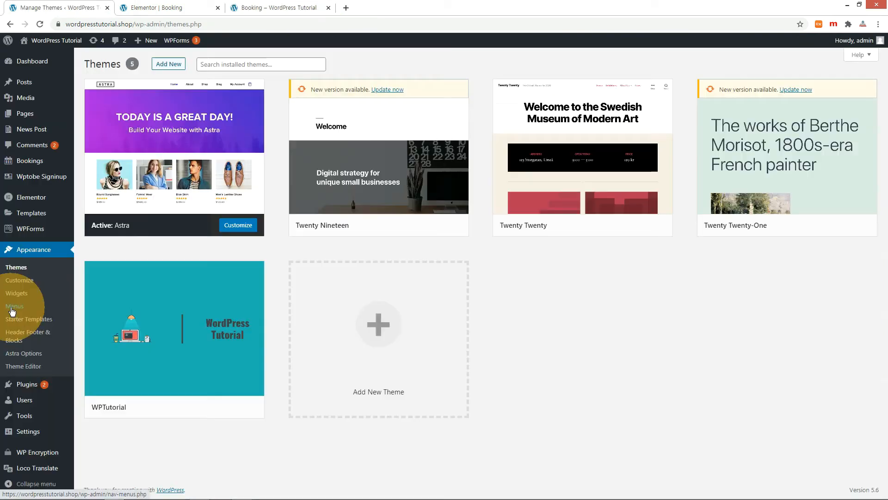
click(14, 306)
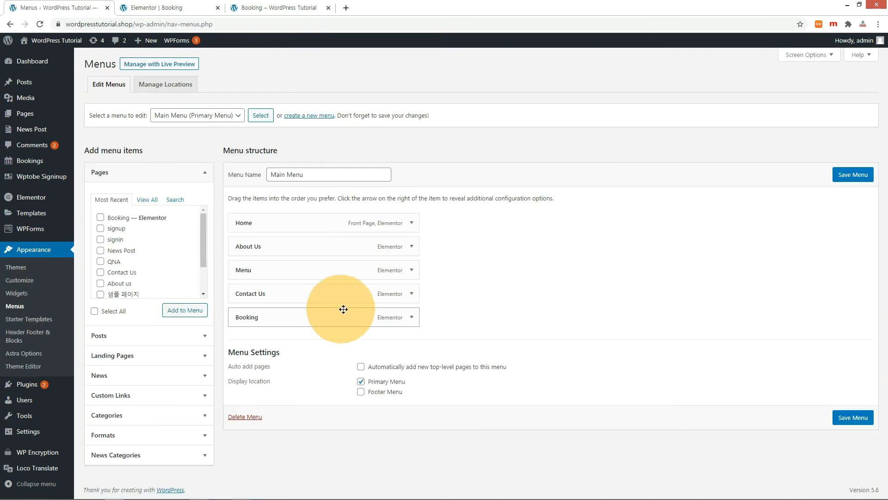
click(411, 317)
click(237, 403)
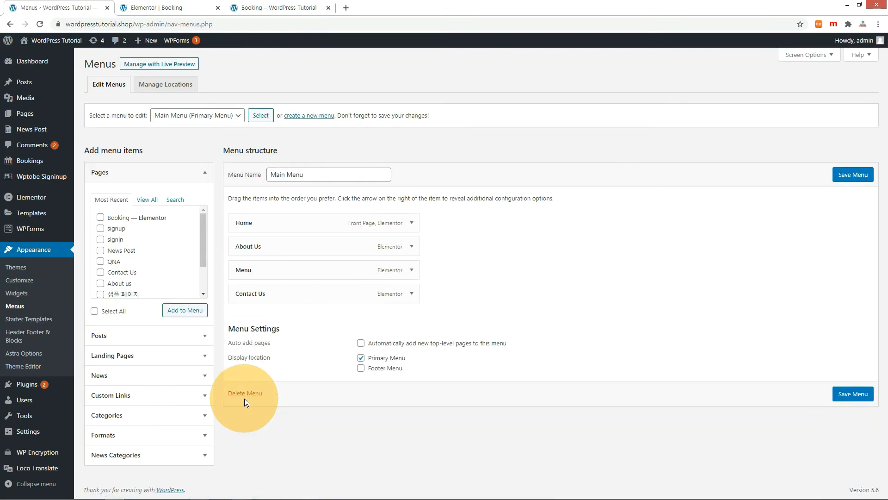
click(852, 174)
- Review the live Booking page to confirm the updated navigation
click(279, 8)
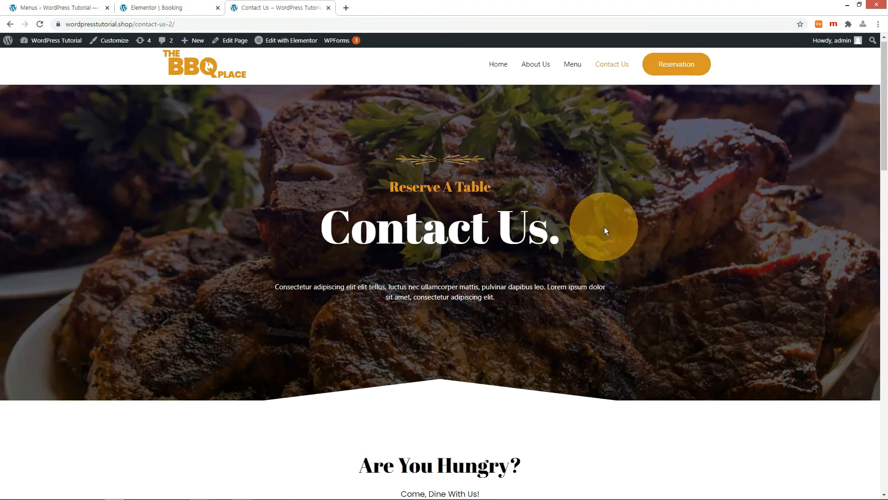
scroll(604, 227, down, 5)
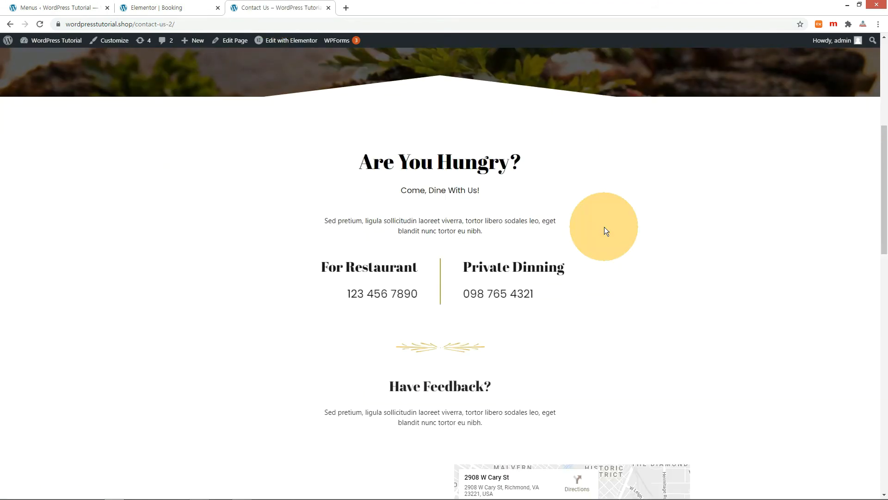
scroll(604, 227, down, 5)
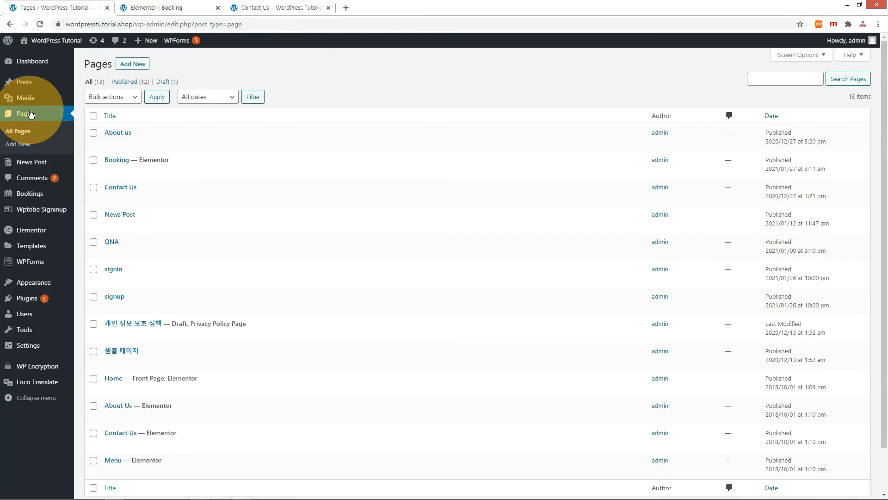
scroll(202, 213, down, 2)
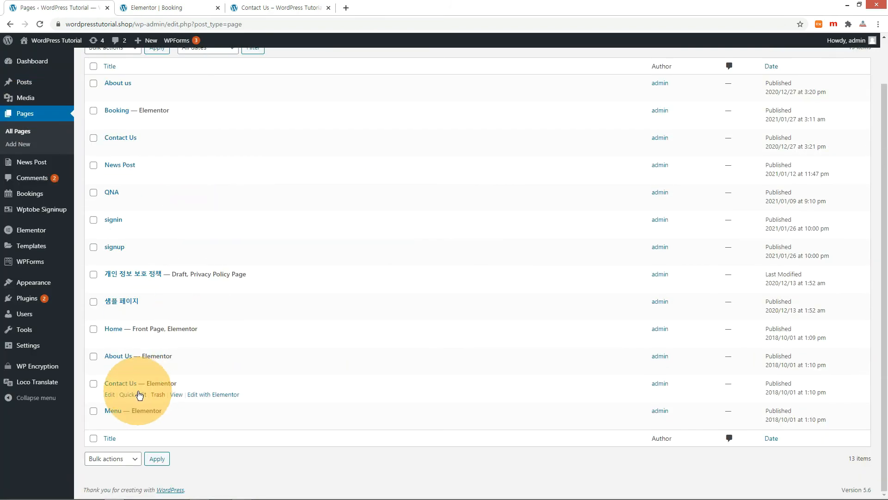
- Edit the Contact Us shortcode in Elementor, replacing form id 322 with 133
click(199, 396)
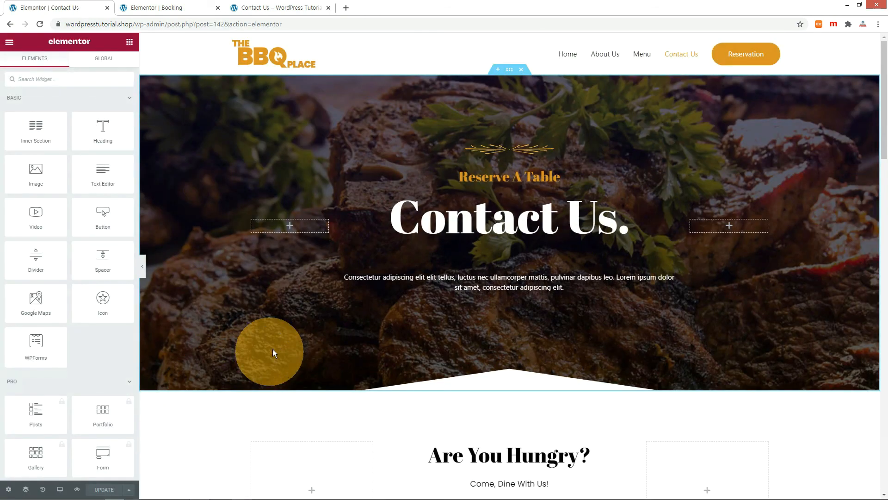
scroll(415, 307, down, 8)
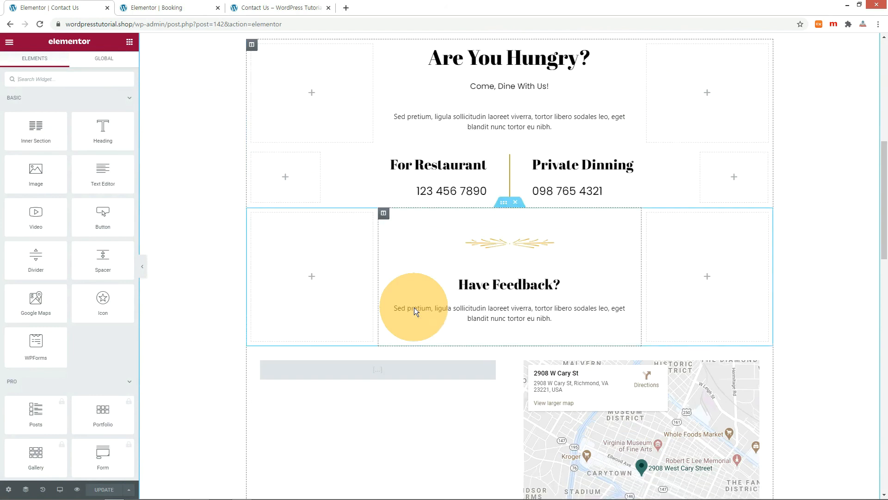
scroll(414, 307, down, 3)
click(396, 233)
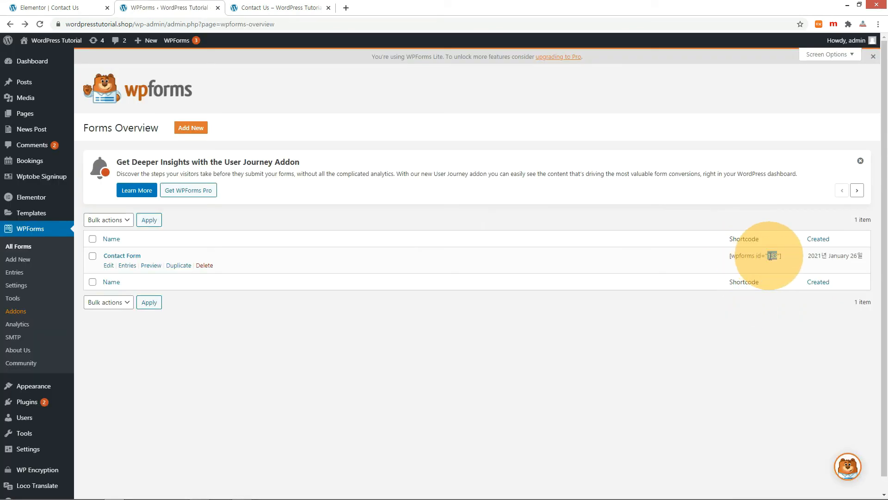
click(22, 4)
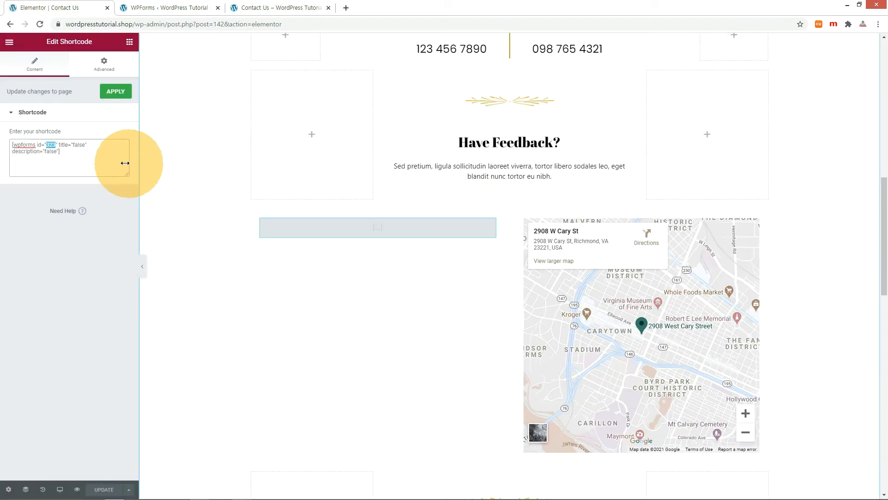
double_click(52, 144)
text(133)
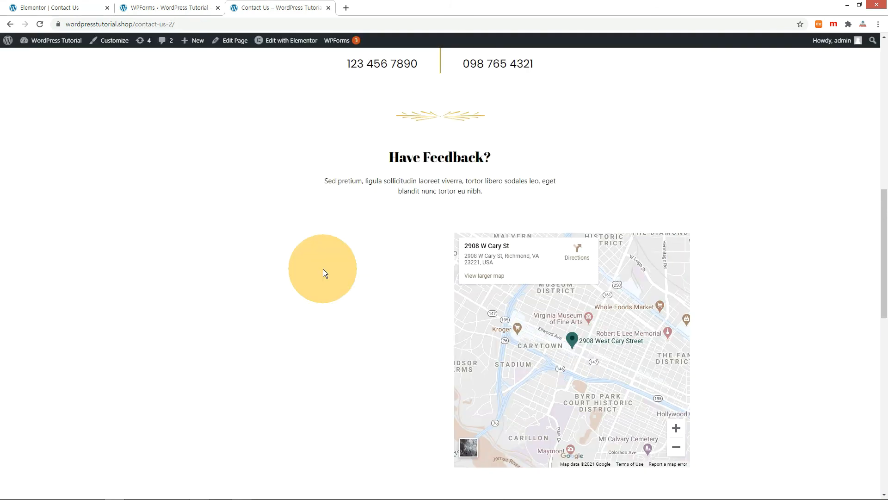
- Reload Contact Us to verify the form, then change the map's Richmond address to Seoul and save
key(F5)
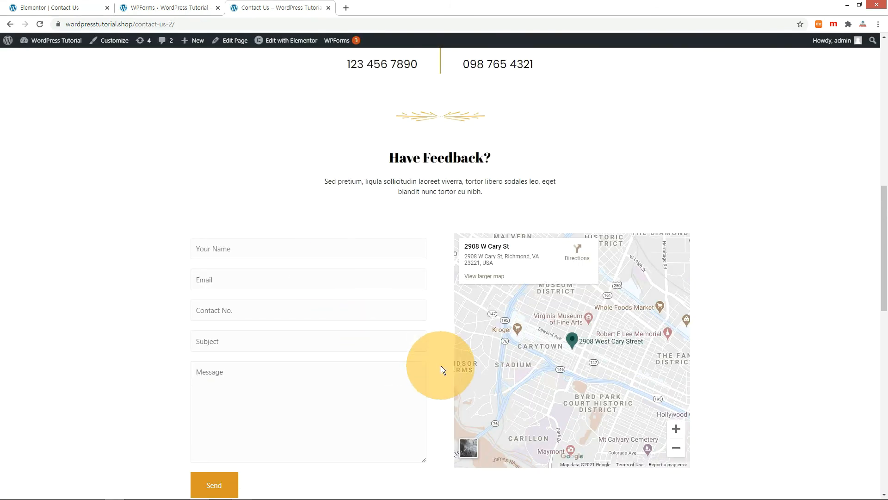
scroll(441, 366, down, 2)
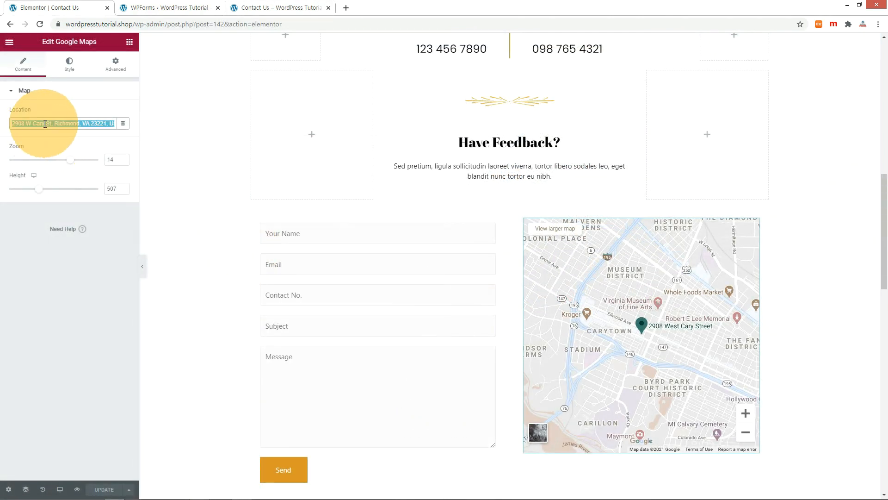
key(ctrl+v)
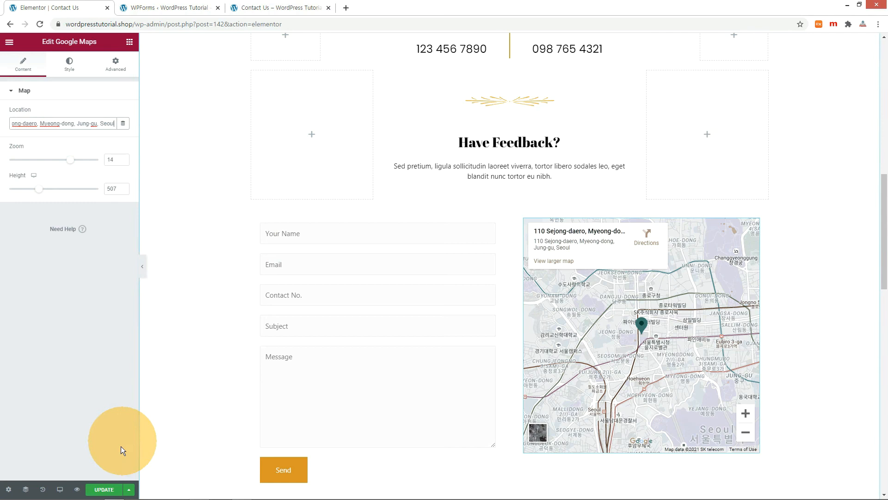
click(103, 490)
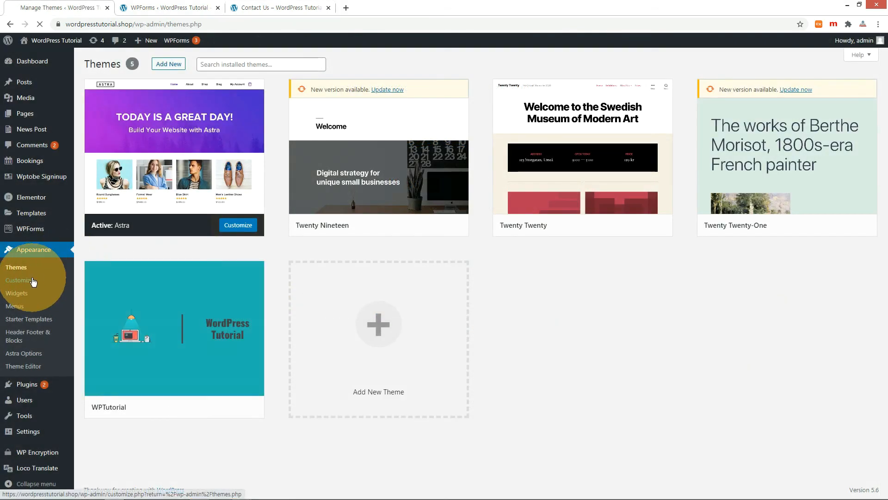
- Set the cropped JUNG-SIK image as the site logo in the Customizer
click(32, 281)
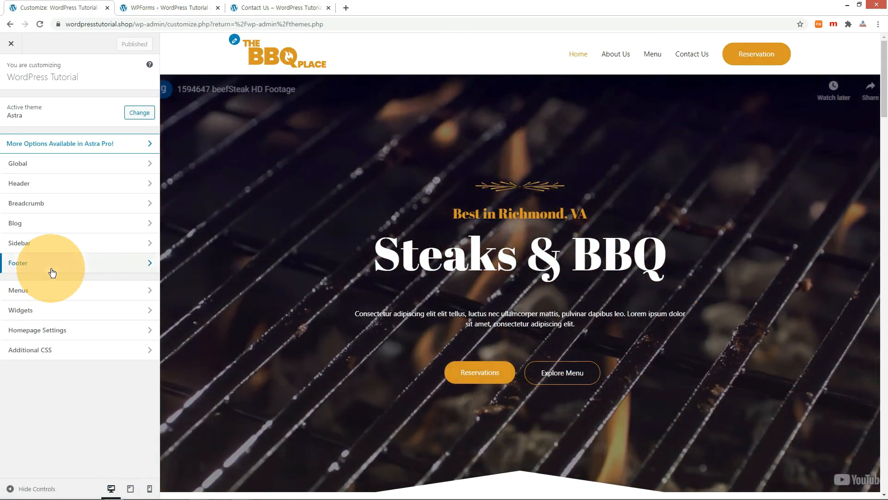
click(235, 41)
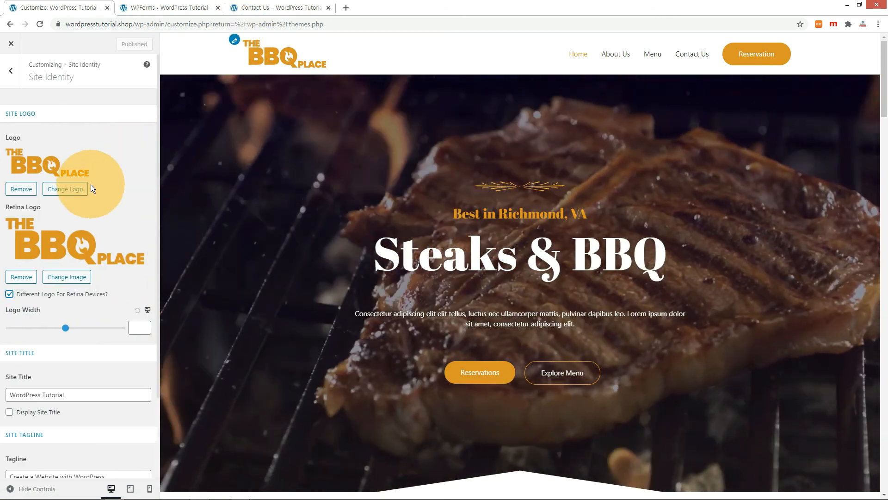
click(65, 189)
click(64, 183)
click(851, 469)
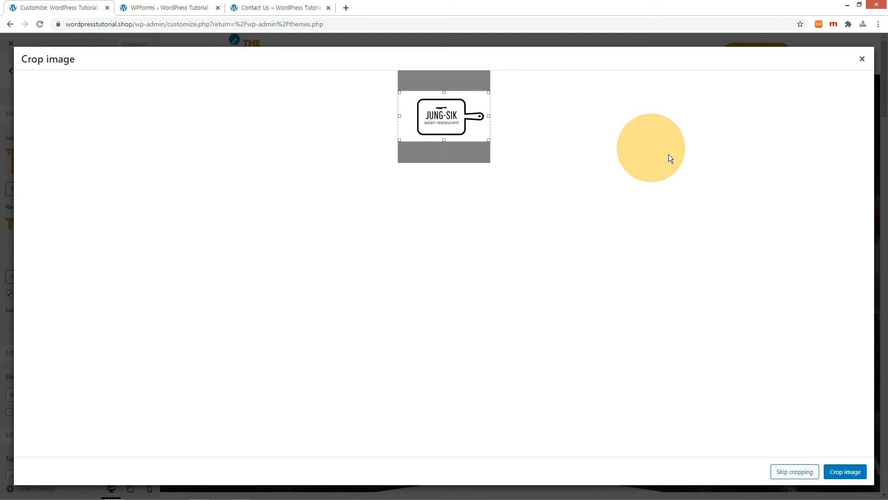
click(842, 472)
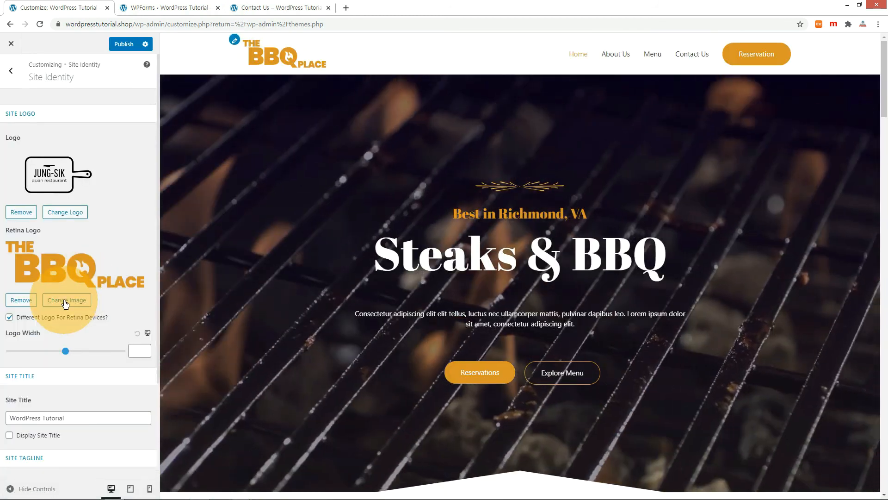
- Apply JUNG-SIK as the retina logo and reload the live Contact Us page
click(67, 300)
click(53, 143)
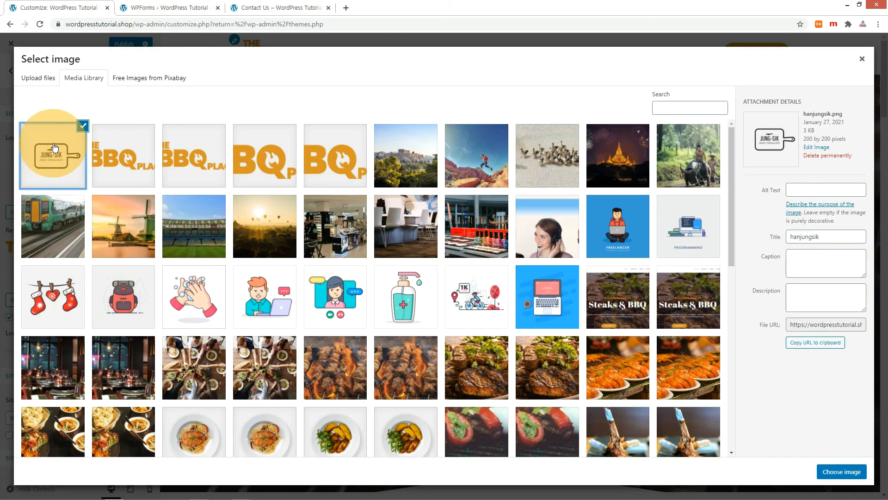
click(835, 470)
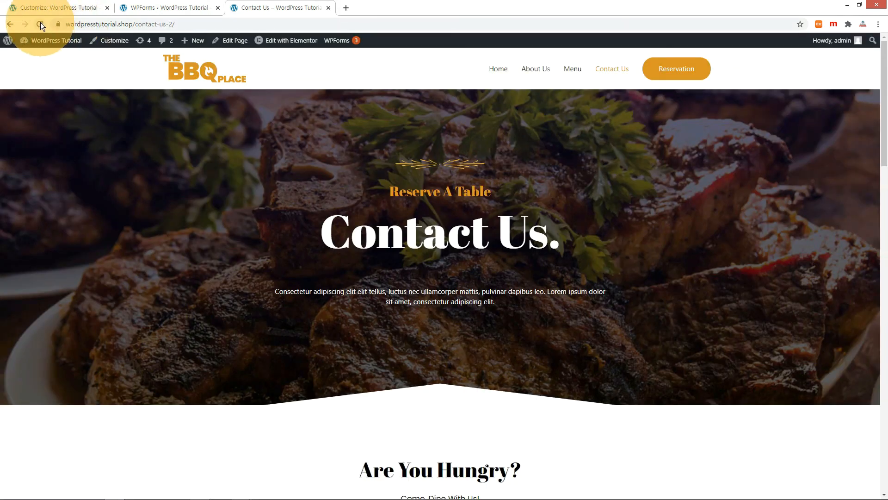
click(40, 24)
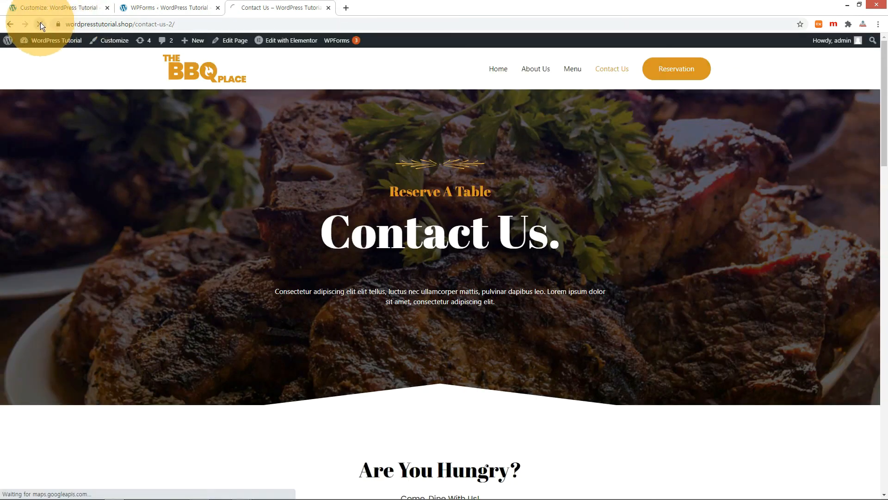